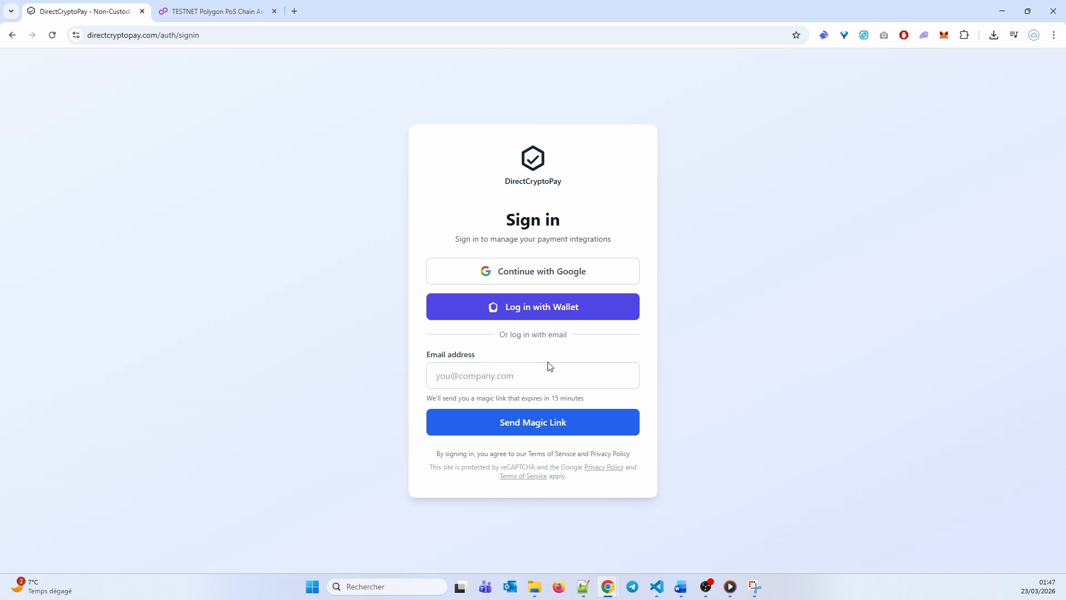
Sign in with Google and go to the Payout Wallets page, which has no wallets yet
{"action": "left_click", "coordinate": [549, 274]}
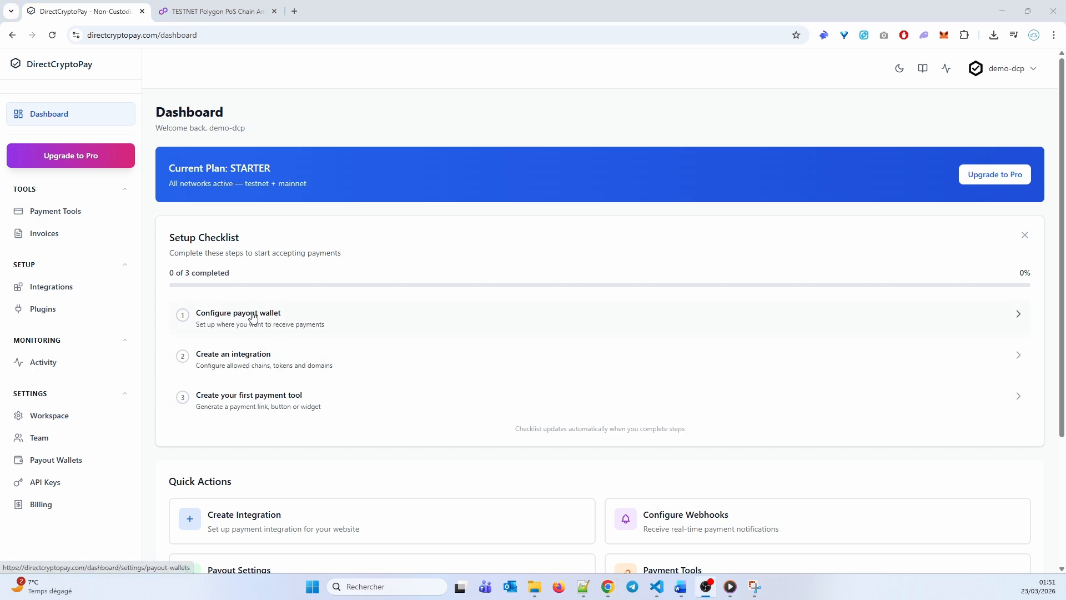
{"action": "left_click", "coordinate": [253, 316]}
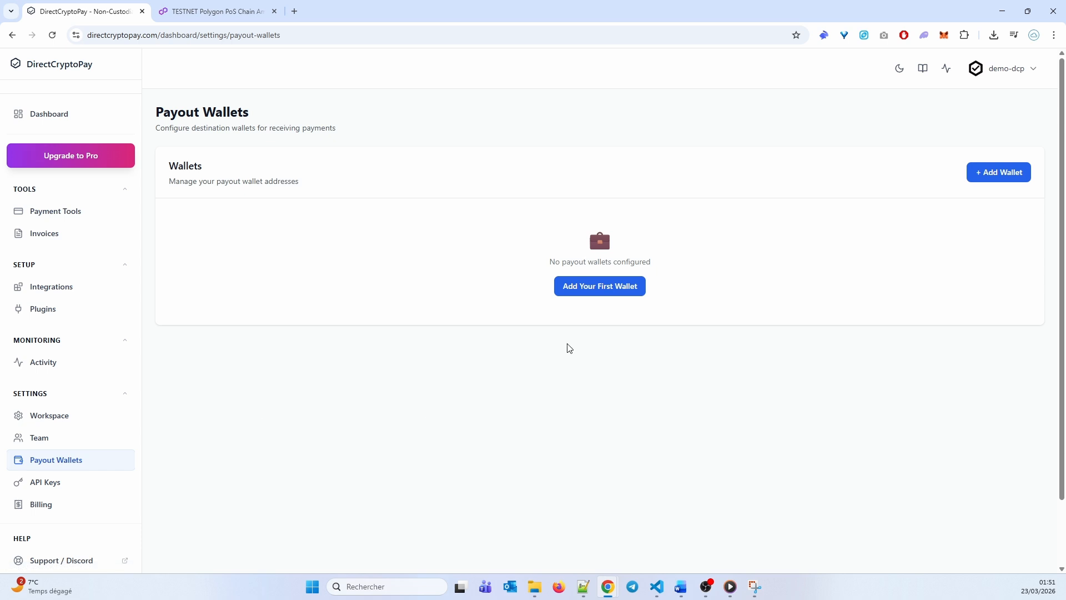
Add the pasted Ethereum address as the default payout wallet labelled DEMO-DCP, then return to the dashboard
{"action": "left_click", "coordinate": [611, 289]}
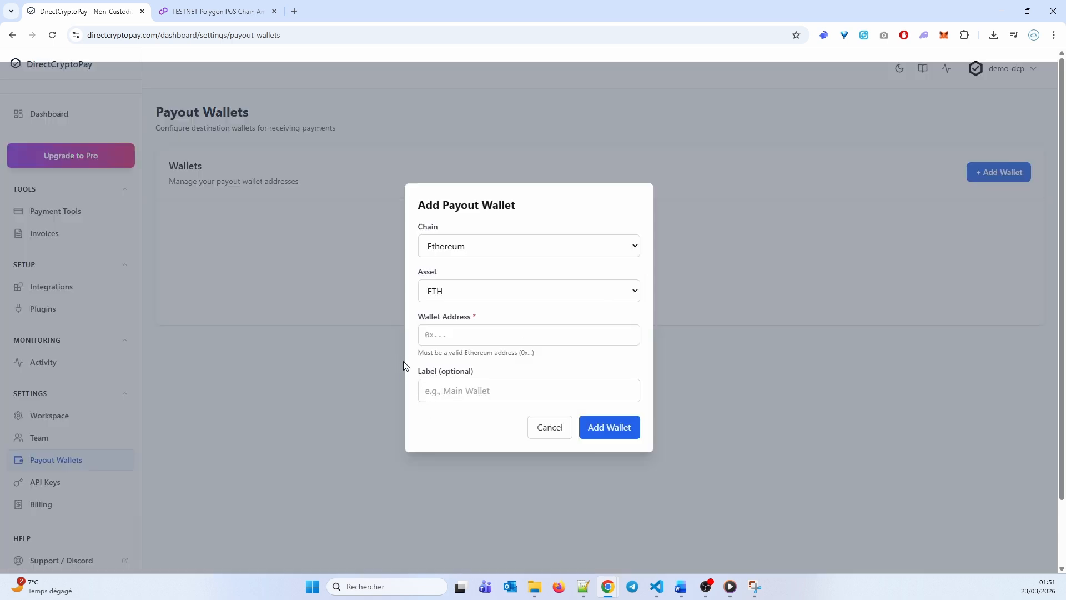
{"action": "left_click", "coordinate": [429, 345]}
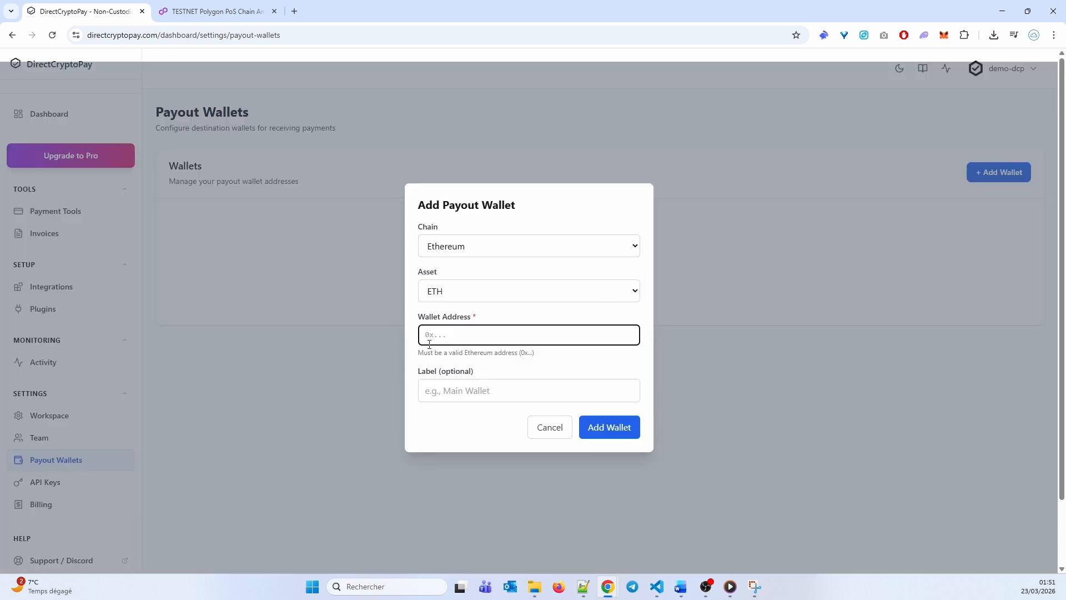
{"action": "type", "text": "0x3f8d7C92141784eEa5B5548578CF6eF1948EAB00"}
{"action": "left_click", "coordinate": [472, 396]}
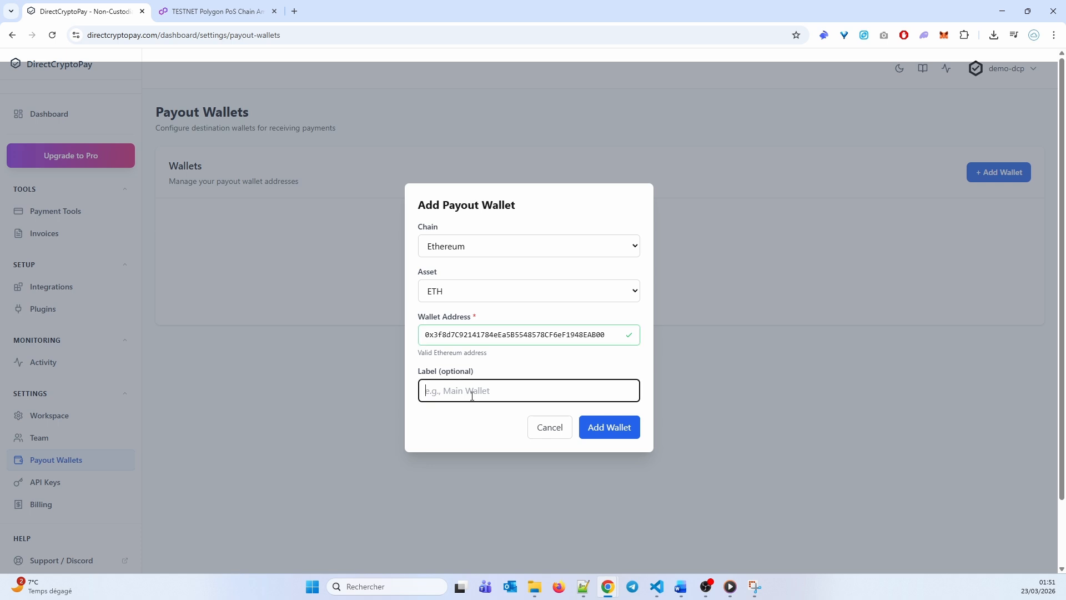
{"action": "type", "text": "DEMO-DCP"}
{"action": "left_click", "coordinate": [624, 433]}
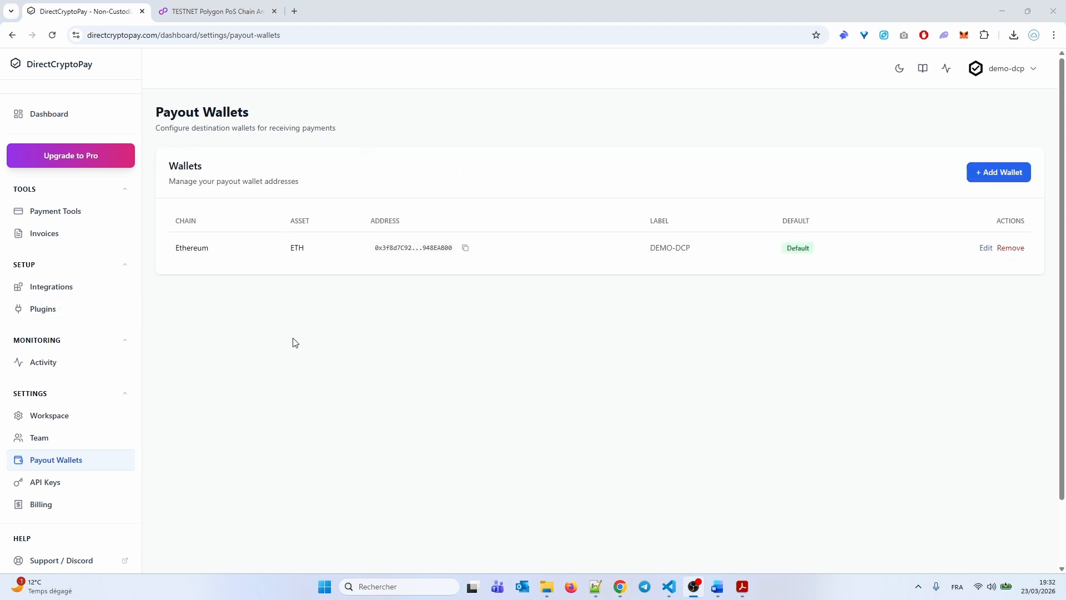
{"action": "left_click", "coordinate": [56, 111]}
{"action": "left_click", "coordinate": [57, 111]}
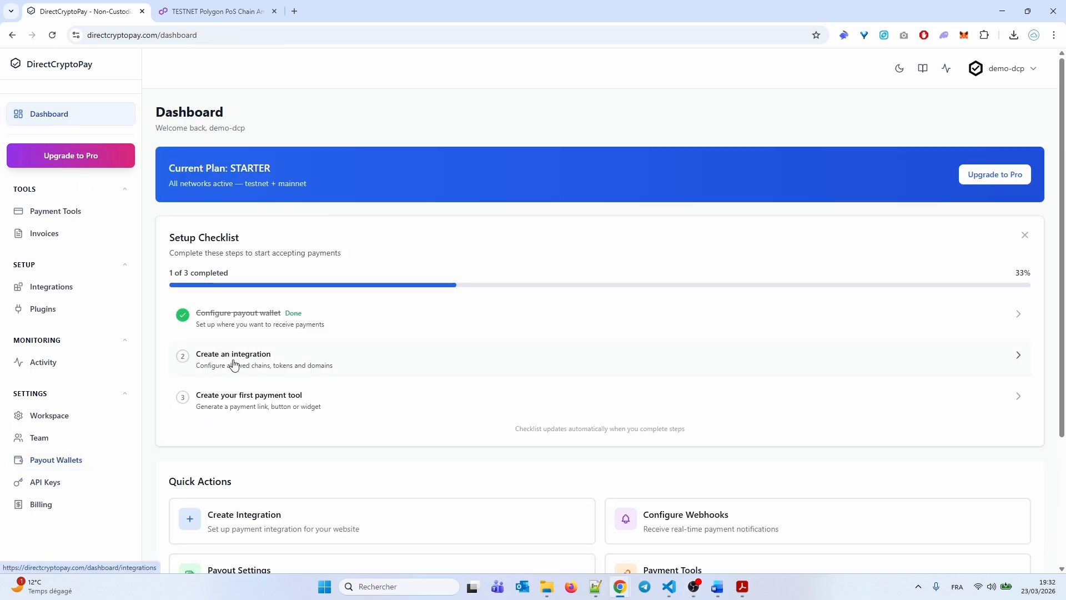
{"action": "left_click", "coordinate": [234, 364]}
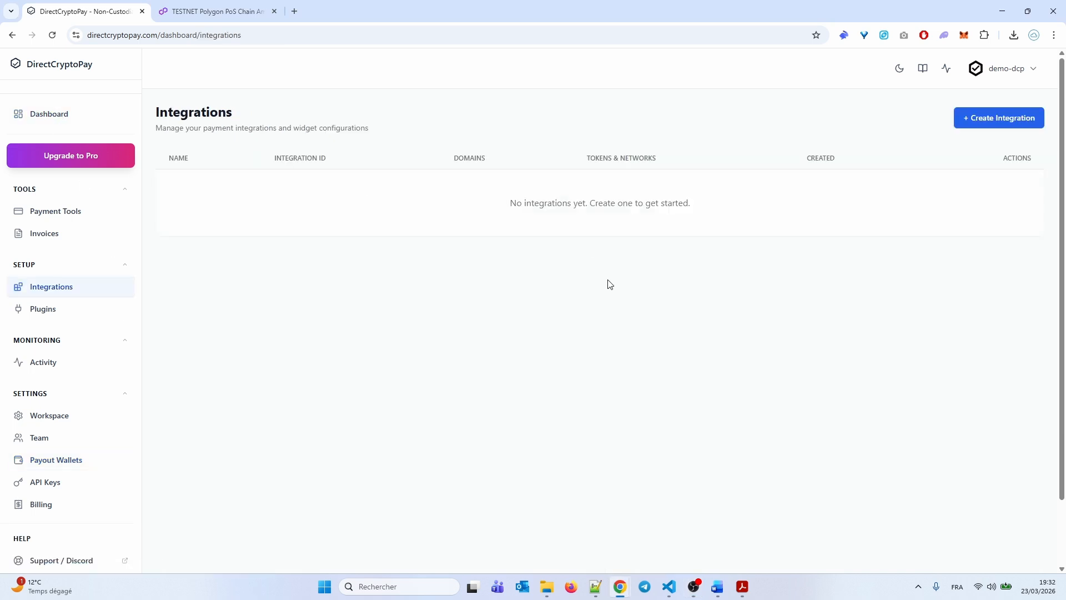
{"action": "left_click", "coordinate": [979, 123]}
{"action": "left_click", "coordinate": [396, 156]}
{"action": "type", "text": "My SaaS Website"}
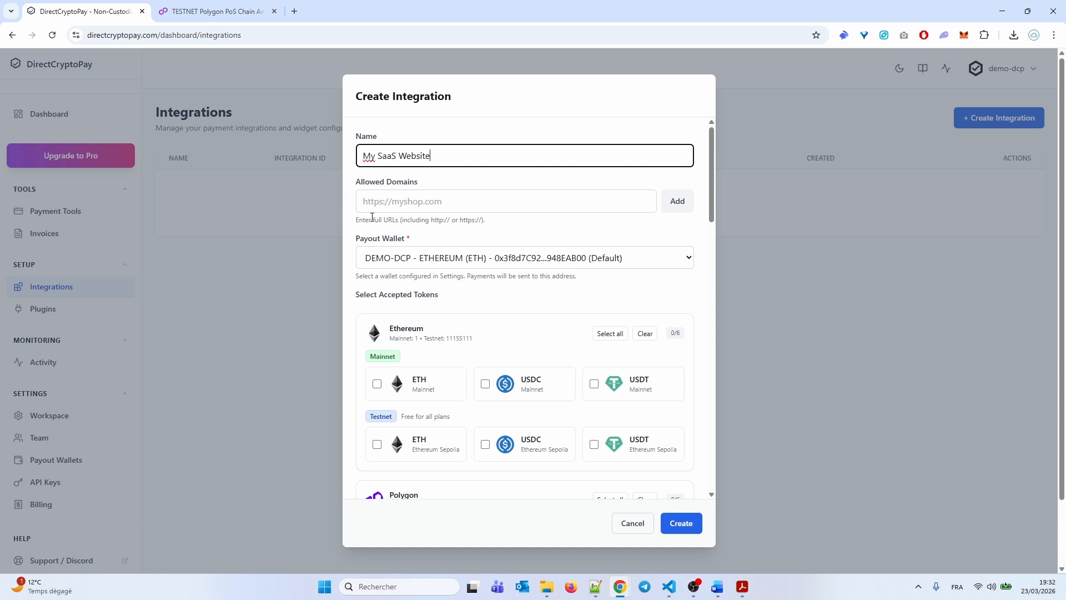
{"action": "left_click", "coordinate": [376, 207]}
{"action": "type", "text": "https://demo.directcryptopay.com"}
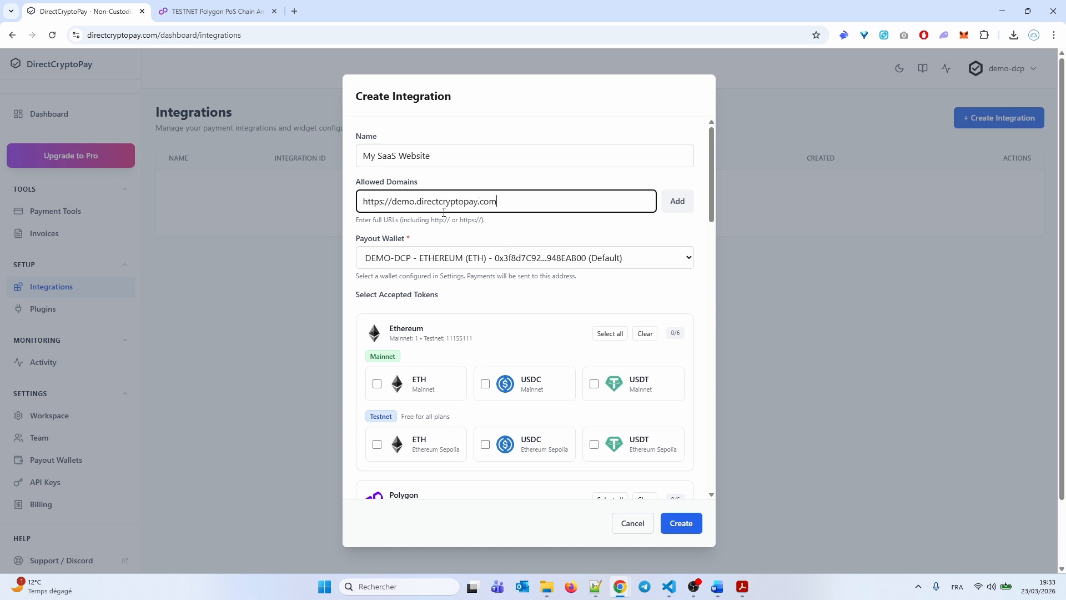
{"action": "left_click", "coordinate": [677, 201]}
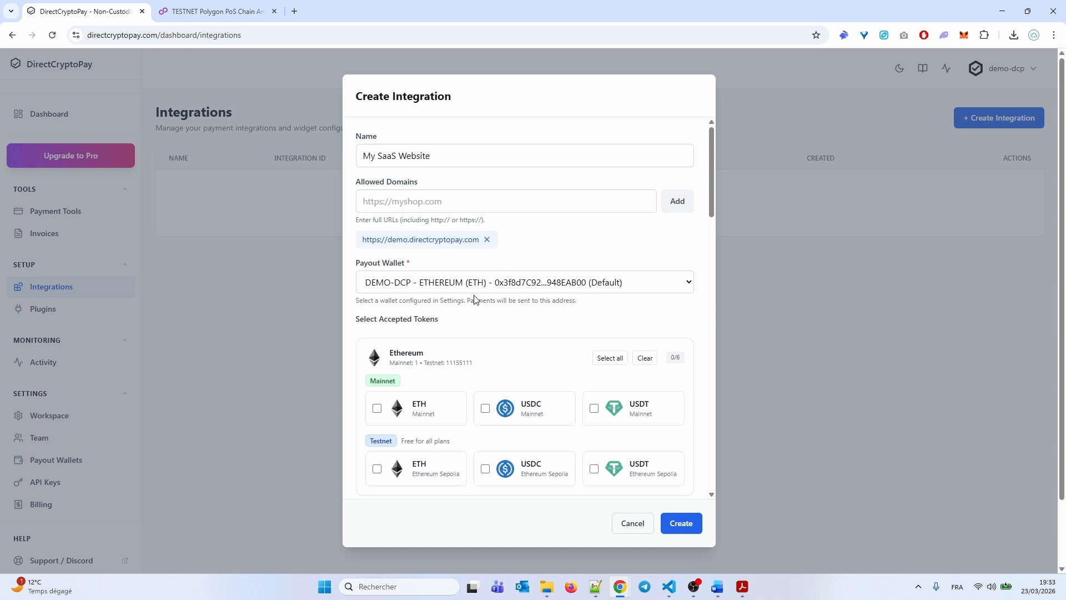
{"action": "left_click", "coordinate": [410, 286]}
Keep DEMO-DCP and tick ETH, USDC, USDT on Sepolia and POL, USDC, USDT on Polygon Amoy
{"action": "left_click", "coordinate": [444, 317]}
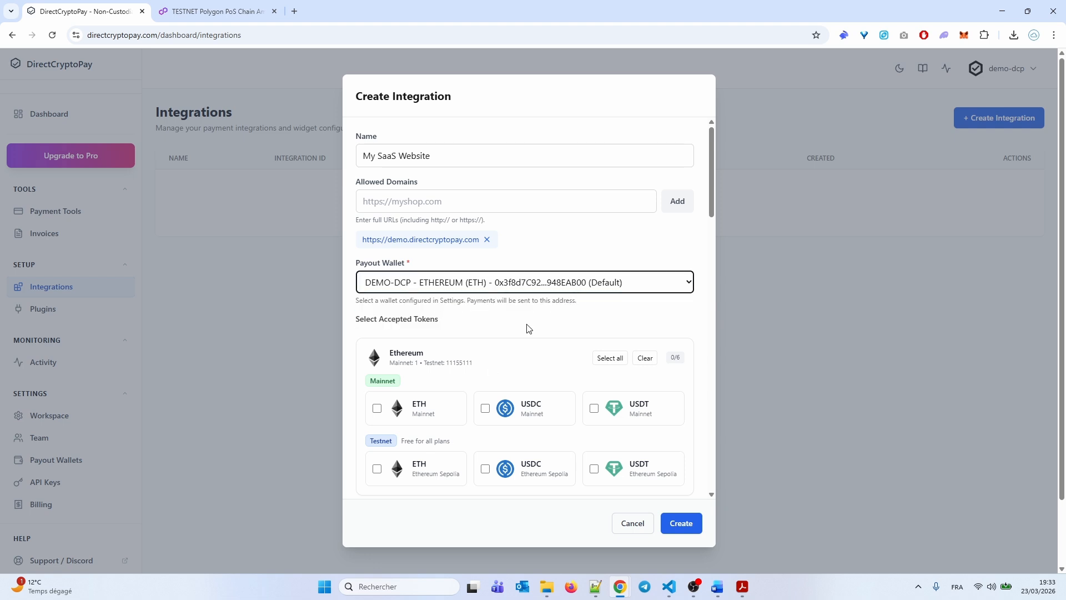
{"action": "scroll", "coordinate": [512, 310], "scroll_direction": "down", "scroll_amount": 3}
{"action": "left_click", "coordinate": [447, 314]}
{"action": "left_click", "coordinate": [515, 311]}
{"action": "left_click", "coordinate": [614, 304]}
{"action": "scroll", "coordinate": [502, 286], "scroll_direction": "down", "scroll_amount": 2}
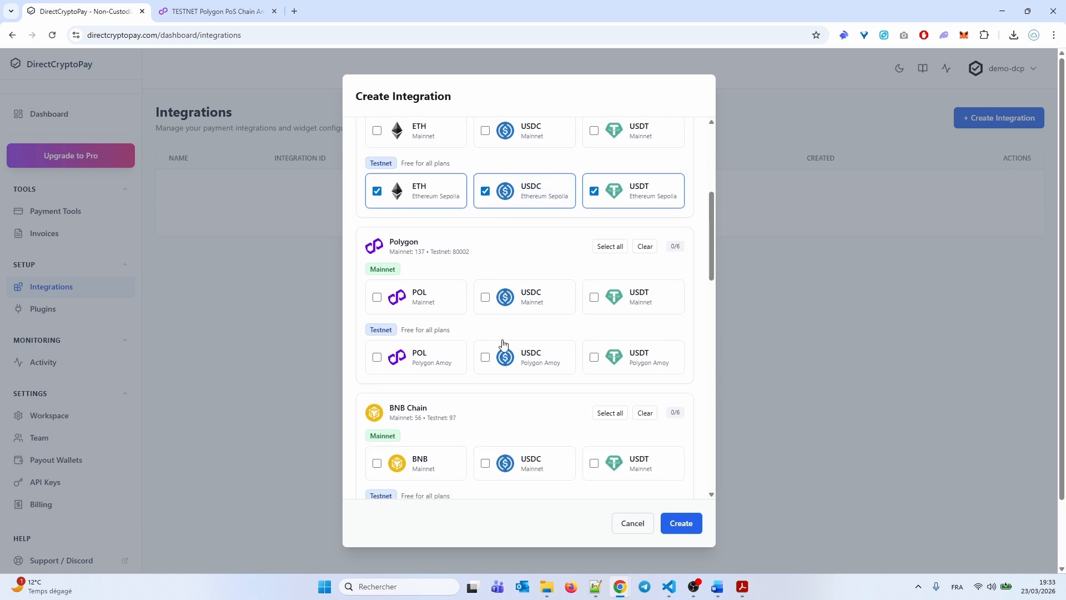
{"action": "left_click", "coordinate": [380, 361]}
{"action": "left_click", "coordinate": [491, 360]}
{"action": "left_click", "coordinate": [595, 360]}
{"action": "scroll", "coordinate": [483, 408], "scroll_direction": "down", "scroll_amount": 10}
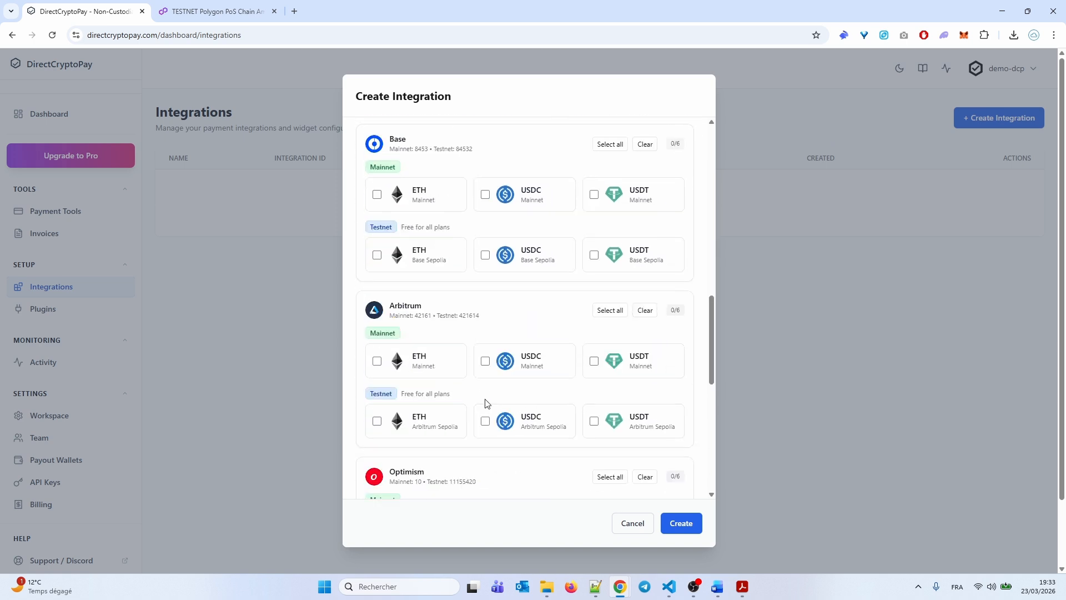
{"action": "scroll", "coordinate": [484, 403], "scroll_direction": "down", "scroll_amount": 6}
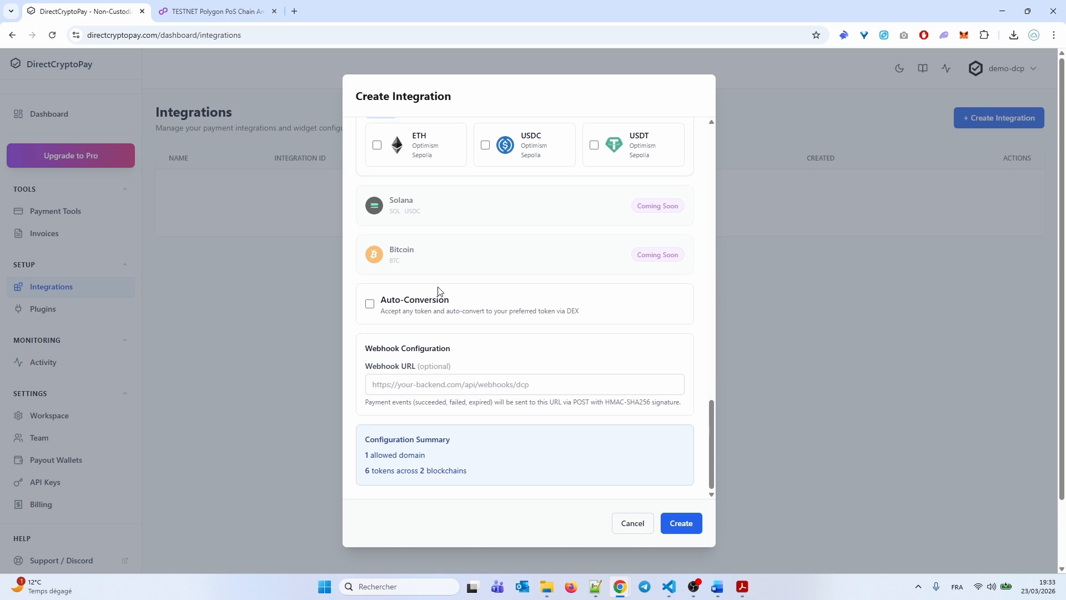
{"action": "scroll", "coordinate": [422, 310], "scroll_direction": "up", "scroll_amount": 15}
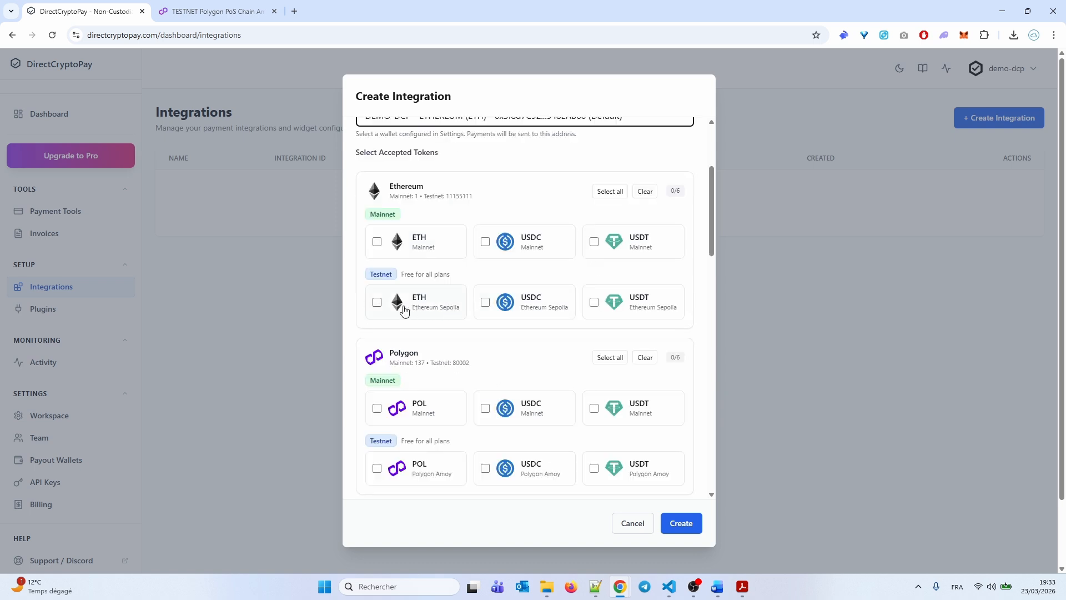
Re-select the same six Sepolia and Polygon Amoy token cards so all are checked
{"action": "left_click", "coordinate": [383, 311]}
{"action": "left_click", "coordinate": [488, 313]}
{"action": "left_click", "coordinate": [614, 309]}
{"action": "scroll", "coordinate": [502, 295], "scroll_direction": "down", "scroll_amount": 2}
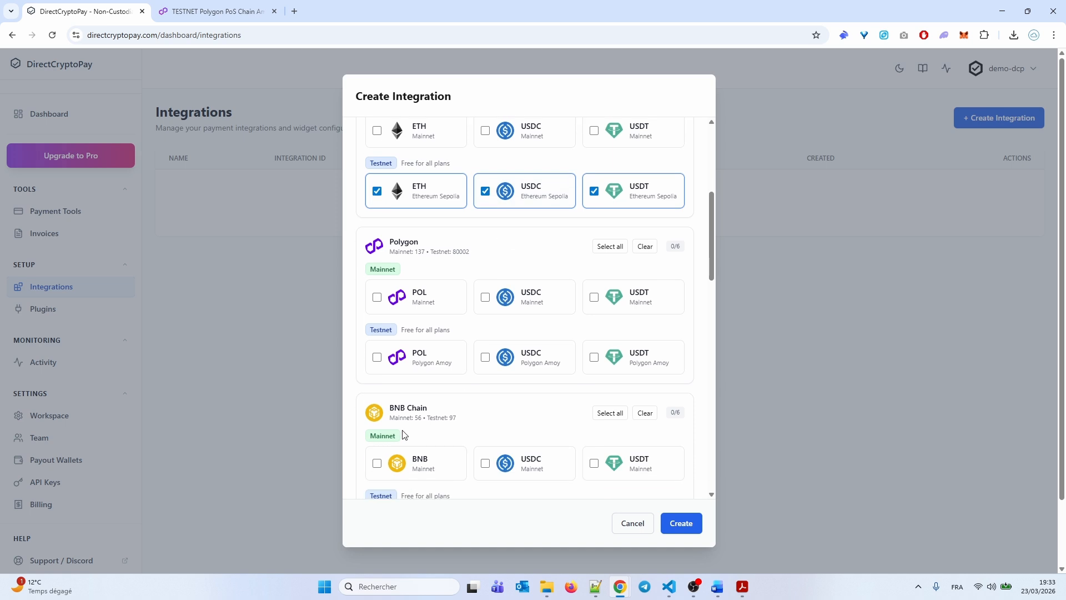
{"action": "left_click", "coordinate": [377, 357]}
{"action": "left_click", "coordinate": [507, 366]}
{"action": "left_click", "coordinate": [611, 361]}
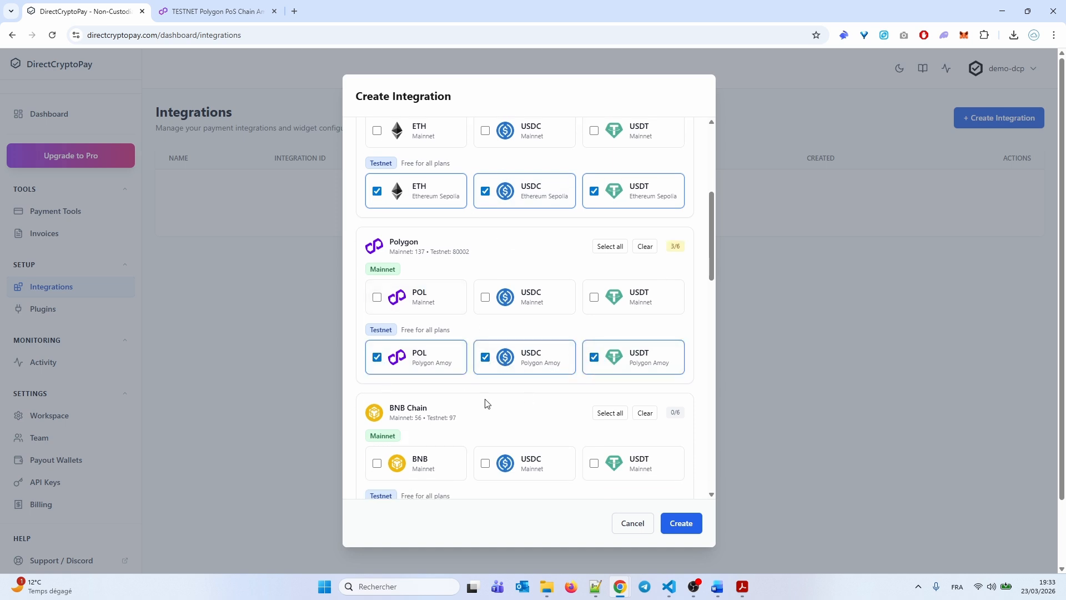
{"action": "scroll", "coordinate": [488, 404], "scroll_direction": "down", "scroll_amount": 3}
{"action": "scroll", "coordinate": [485, 404], "scroll_direction": "down", "scroll_amount": 12}
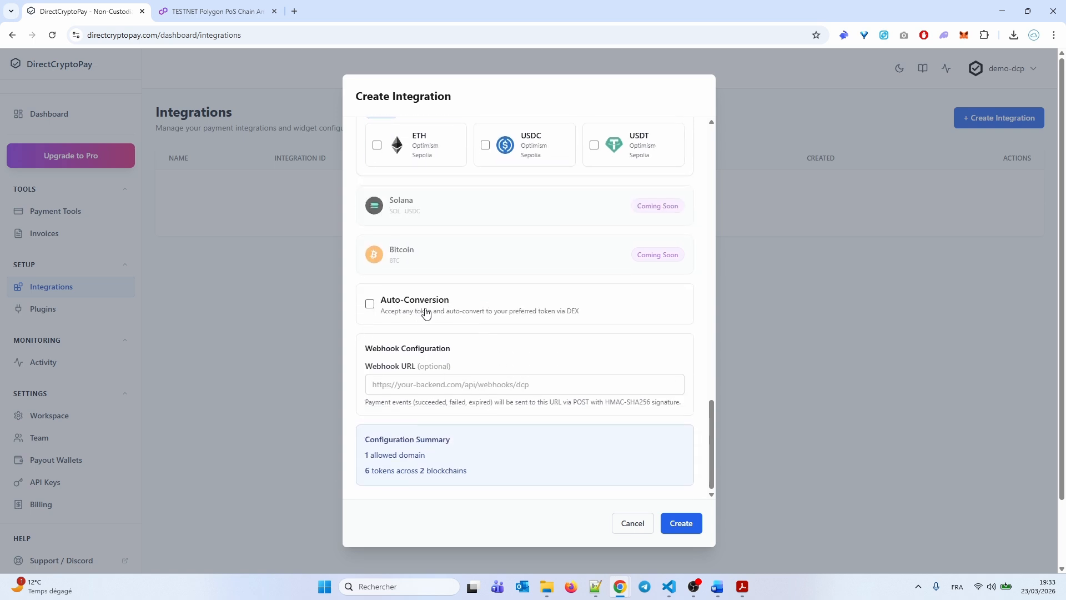
Enable auto-conversion with USDC as the preferred token and create the integration
{"action": "left_click", "coordinate": [371, 305]}
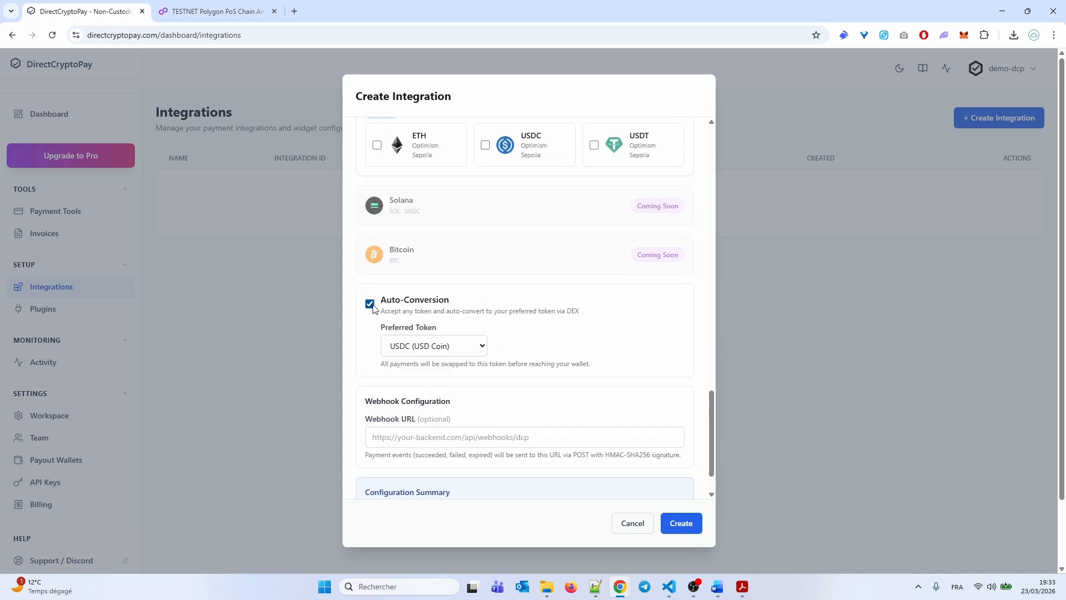
{"action": "left_click", "coordinate": [420, 341]}
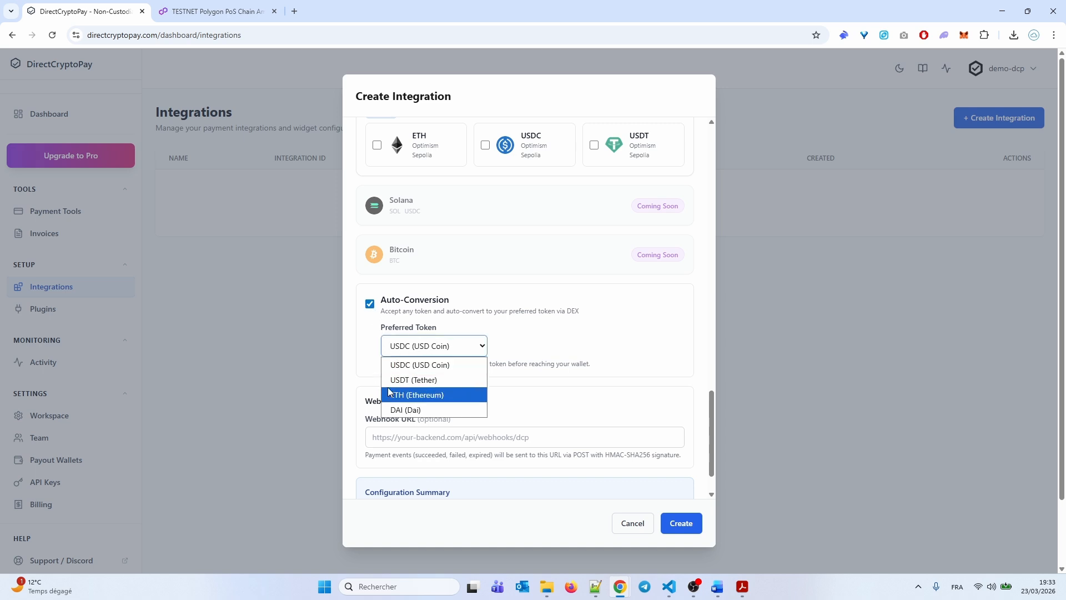
{"action": "left_click", "coordinate": [401, 366]}
{"action": "scroll", "coordinate": [544, 408], "scroll_direction": "down", "scroll_amount": 1}
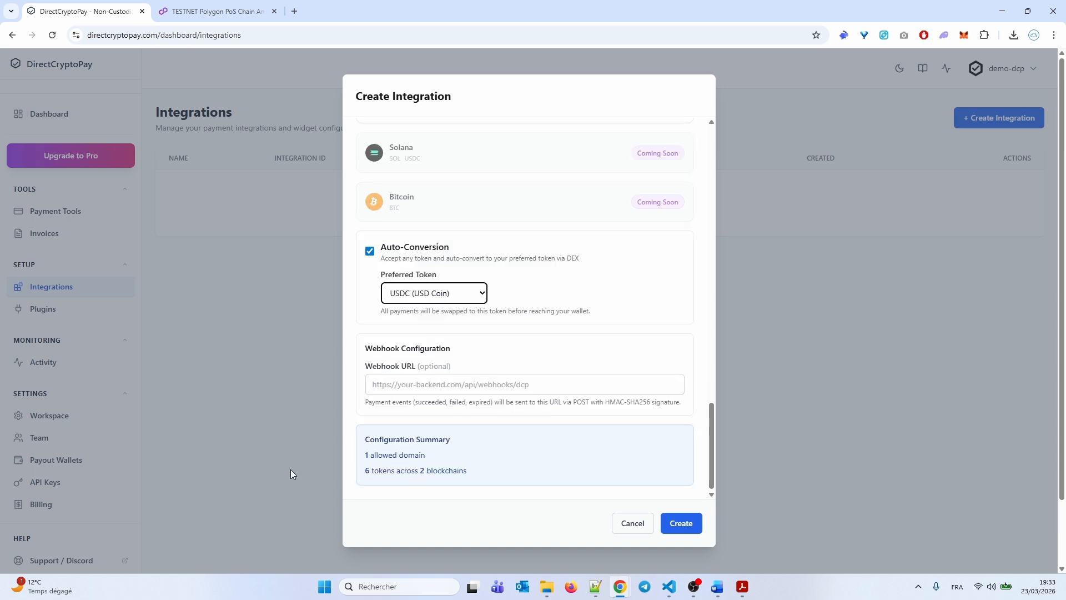
{"action": "left_click", "coordinate": [679, 513]}
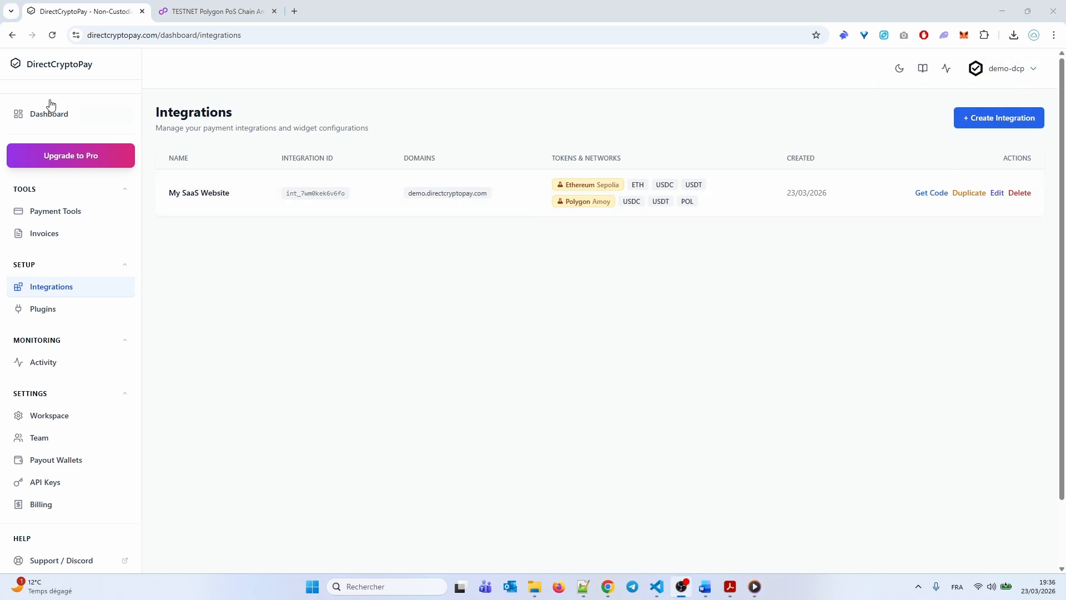
Return to the dashboard, where the setup checklist shows 2 of 3 steps (67%) completed
{"action": "left_click", "coordinate": [72, 125]}
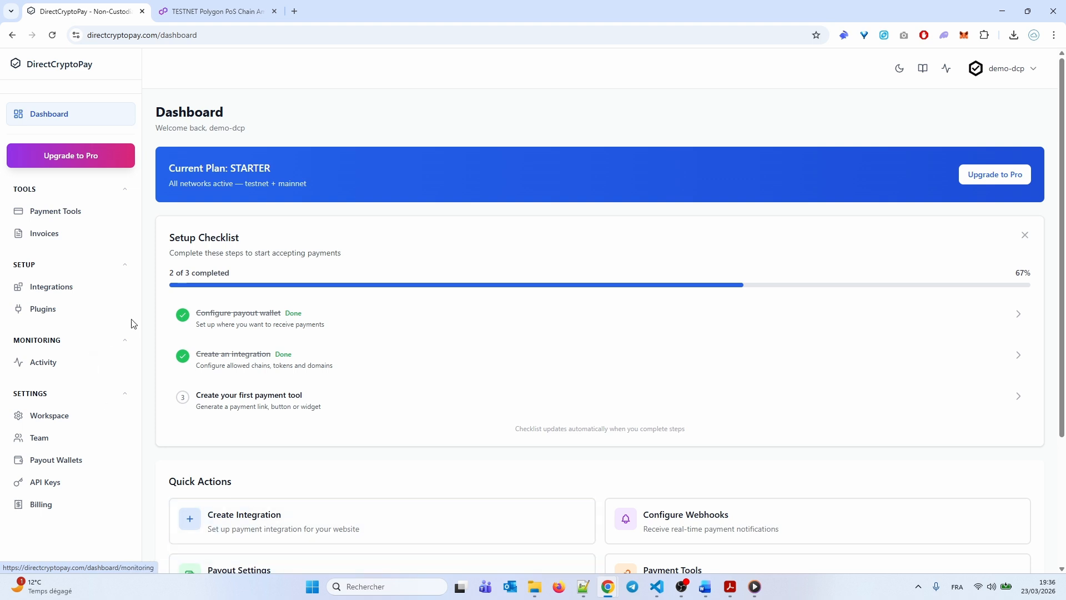
Start a new payment tool and name it 'SaaS Plan Pro'
{"action": "left_click", "coordinate": [238, 403]}
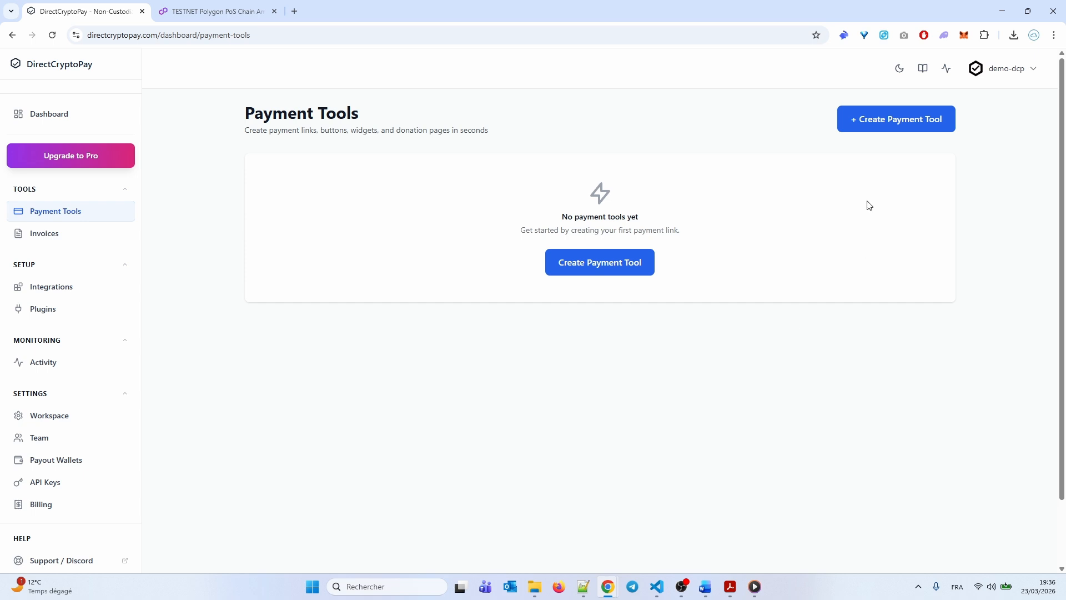
{"action": "left_click", "coordinate": [567, 272]}
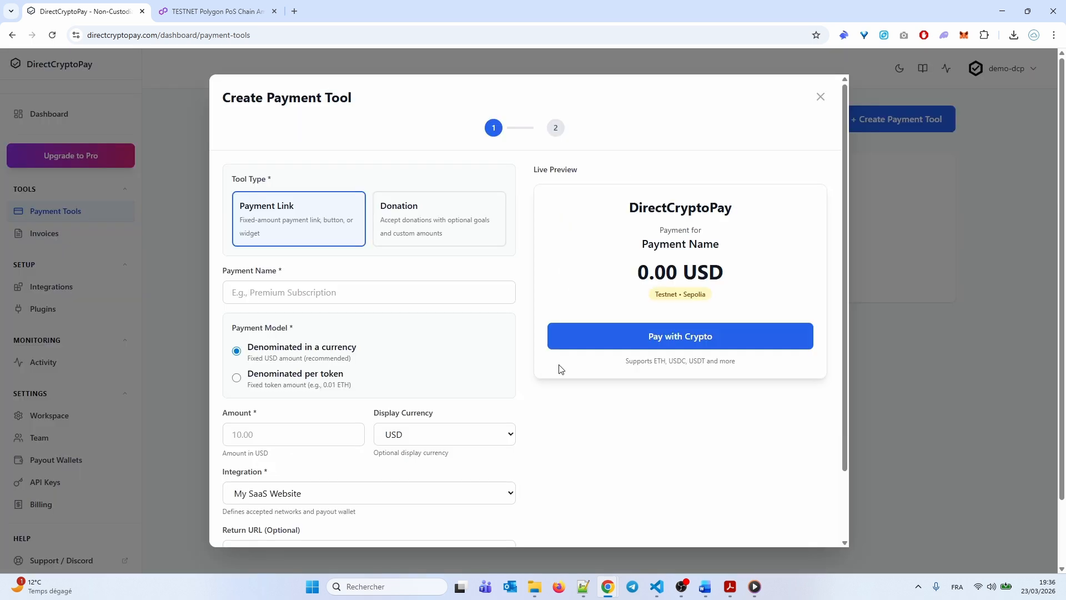
{"action": "left_click", "coordinate": [268, 298]}
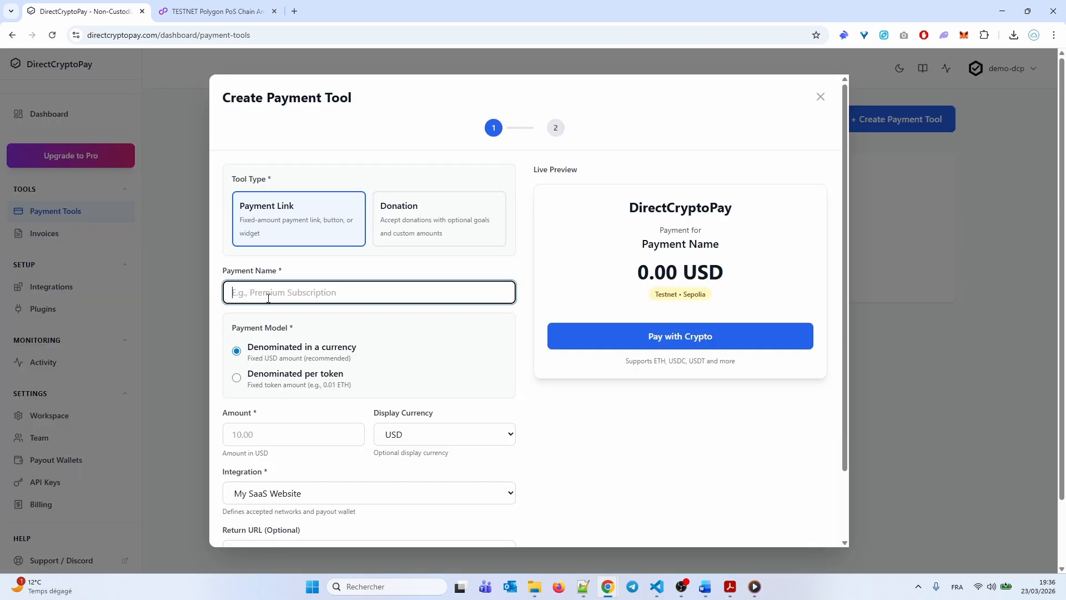
{"action": "type", "text": "Saas"}
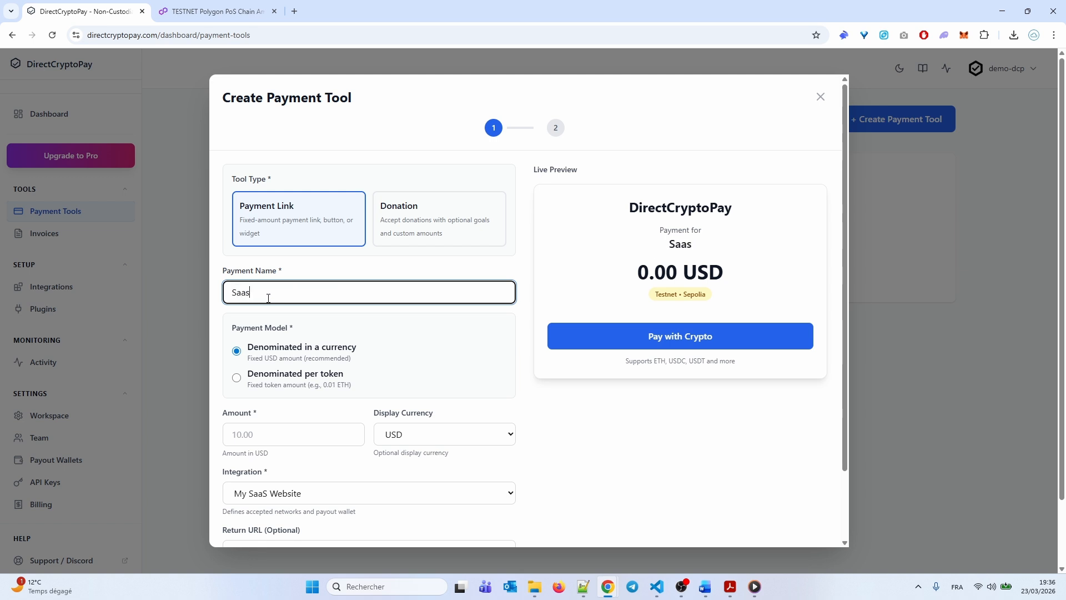
{"action": "key", "text": "BackSpace"}
{"action": "type", "text": "S"}
{"action": "key", "text": "ctrl+BackSpace"}
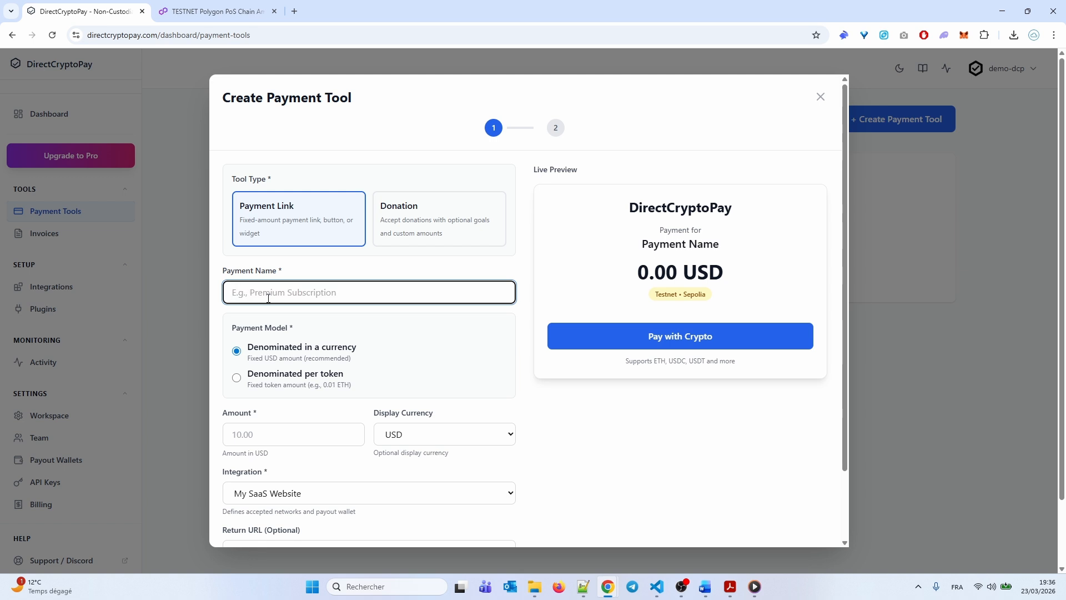
{"action": "type", "text": "Saas"}
{"action": "key", "text": "BackSpace"}
{"action": "type", "text": "S Plan Pro"}
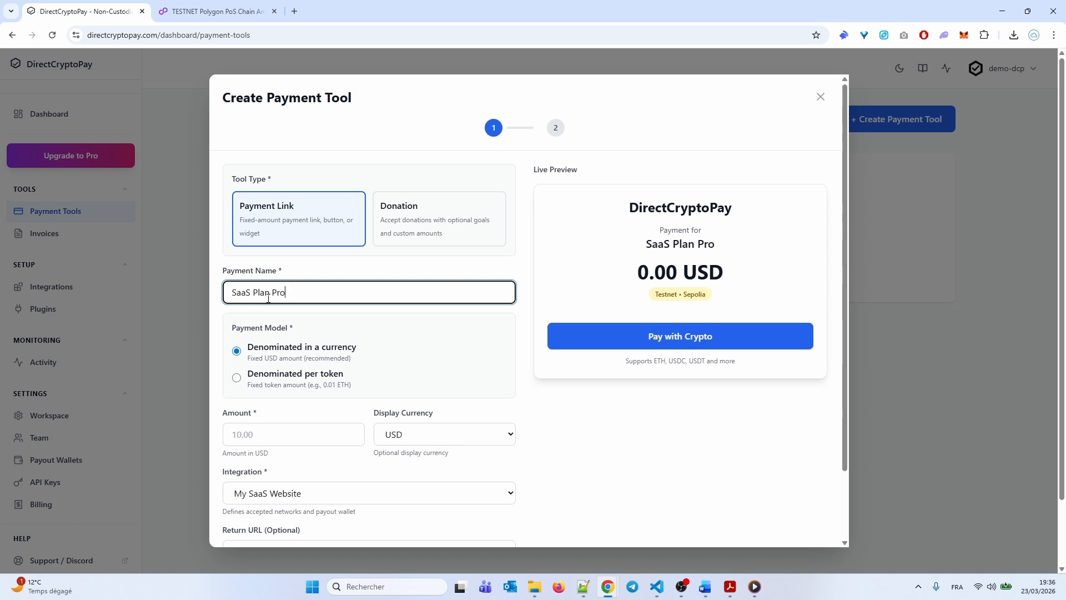
Set the amount to 20 and keep My SaaS Website as the integration
{"action": "scroll", "coordinate": [390, 414], "scroll_direction": "down", "scroll_amount": 1}
{"action": "left_click", "coordinate": [240, 377]}
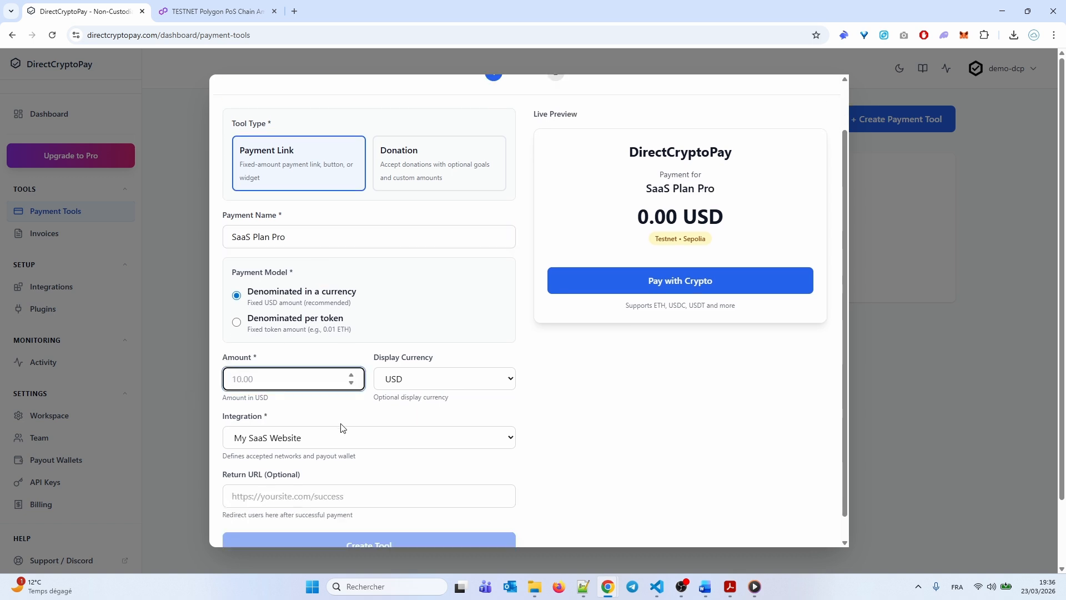
{"action": "type", "text": "20"}
{"action": "scroll", "coordinate": [408, 374], "scroll_direction": "down", "scroll_amount": 1}
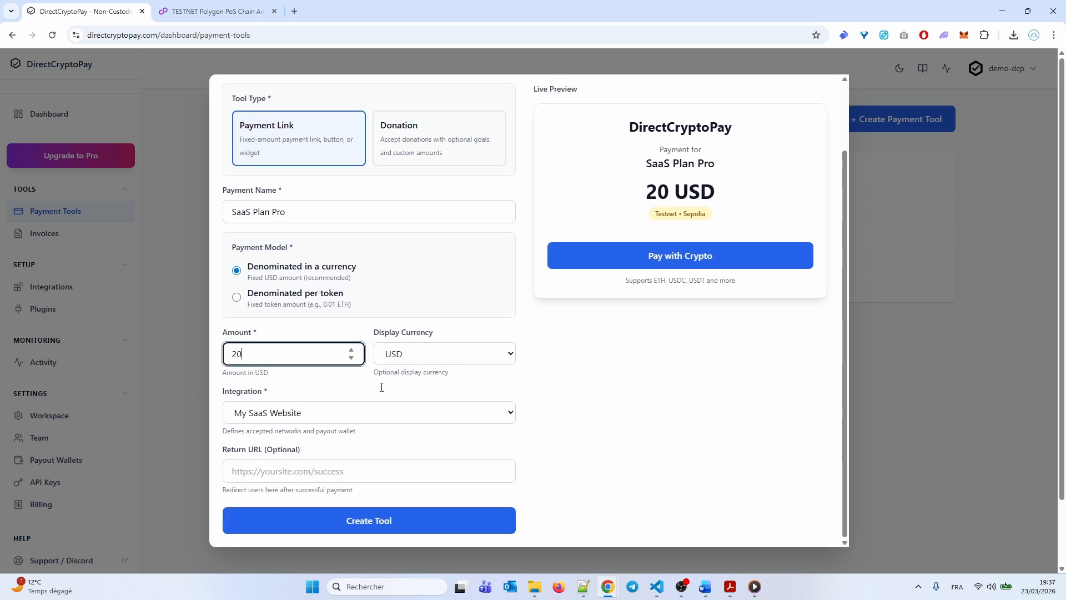
{"action": "left_click", "coordinate": [253, 415]}
{"action": "left_click", "coordinate": [257, 434]}
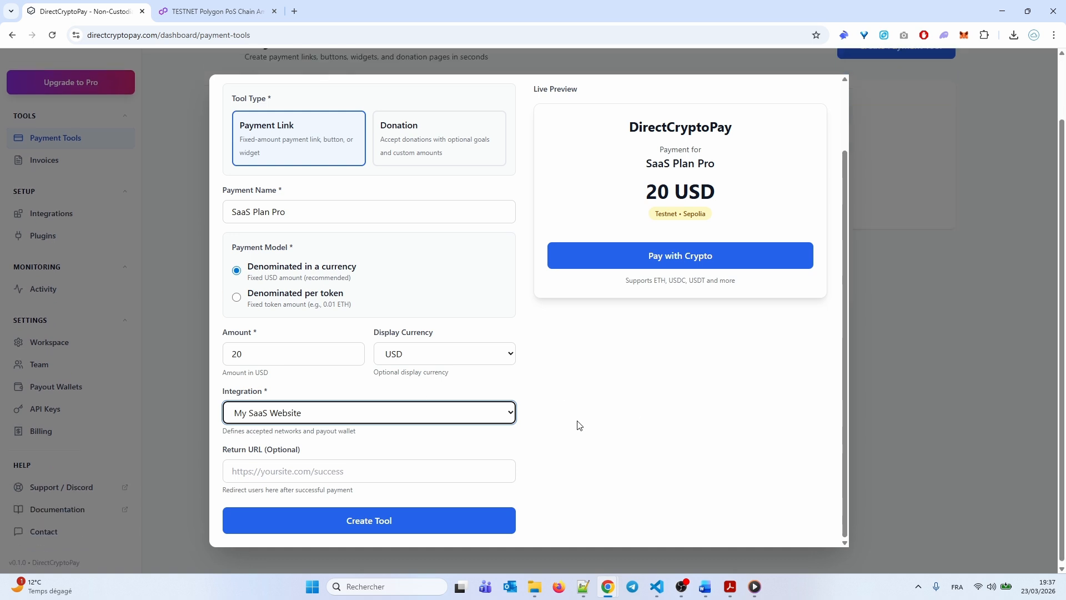
{"action": "left_click", "coordinate": [244, 422]}
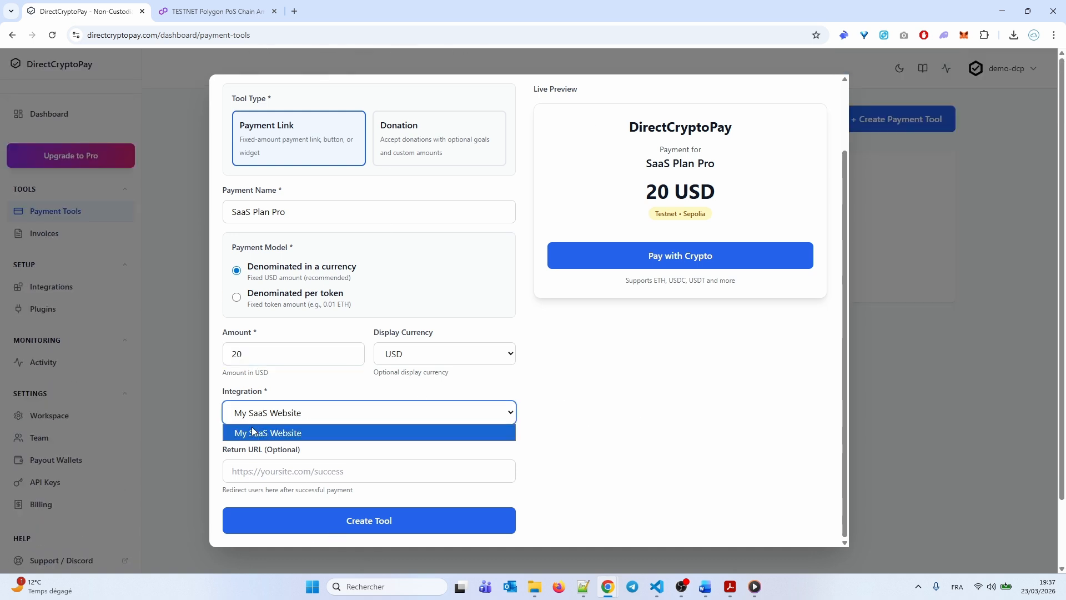
{"action": "left_click", "coordinate": [281, 433]}
{"action": "scroll", "coordinate": [611, 422], "scroll_direction": "down", "scroll_amount": 2}
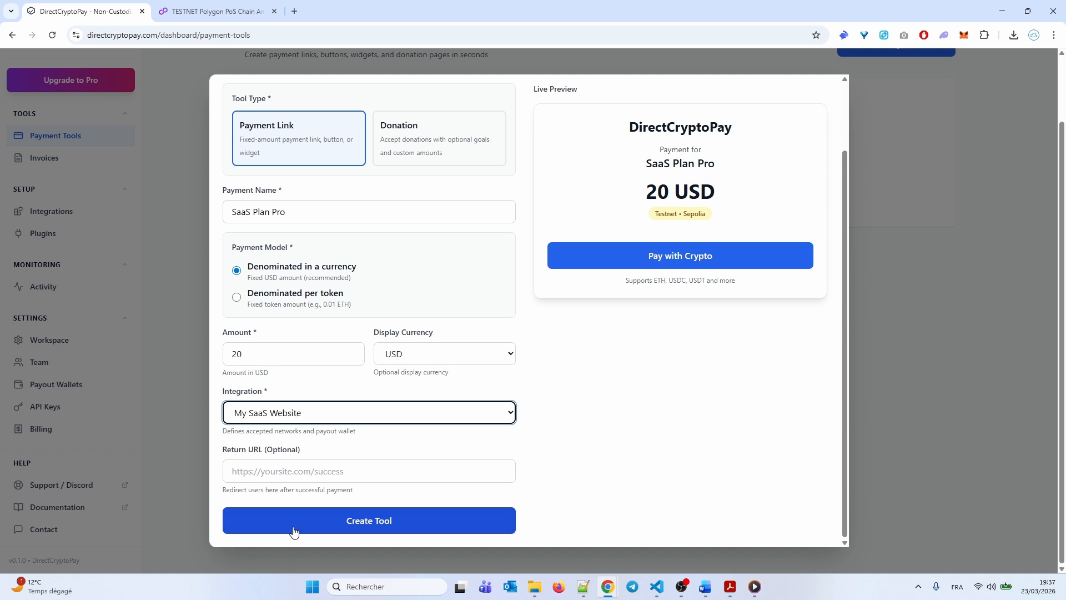
Create the SaaS Plan Pro payment link and dismiss the code shown afterwards
{"action": "left_click", "coordinate": [405, 528]}
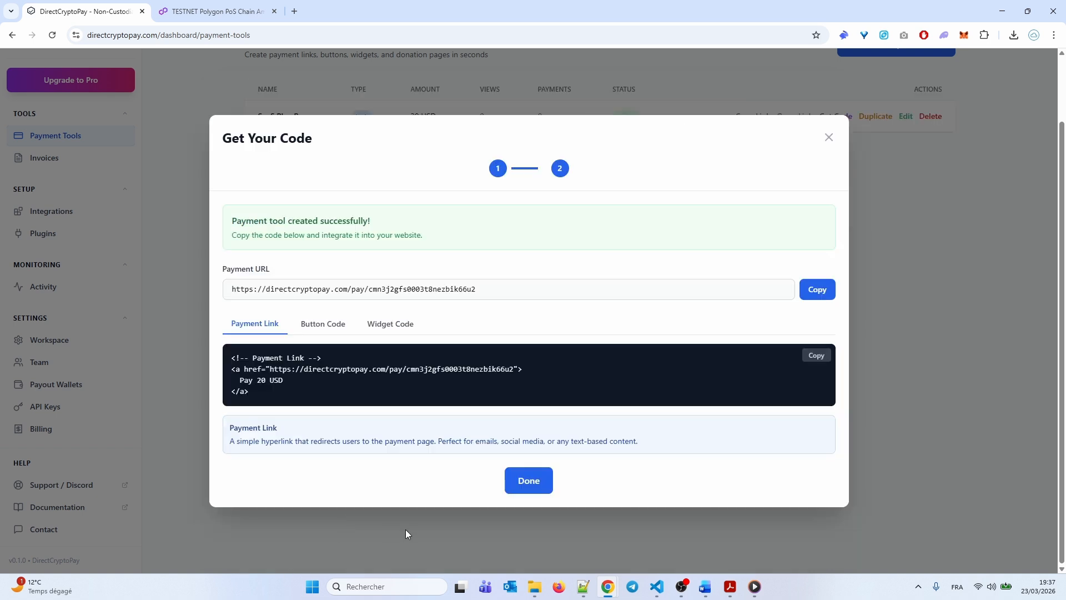
{"action": "left_click", "coordinate": [516, 489]}
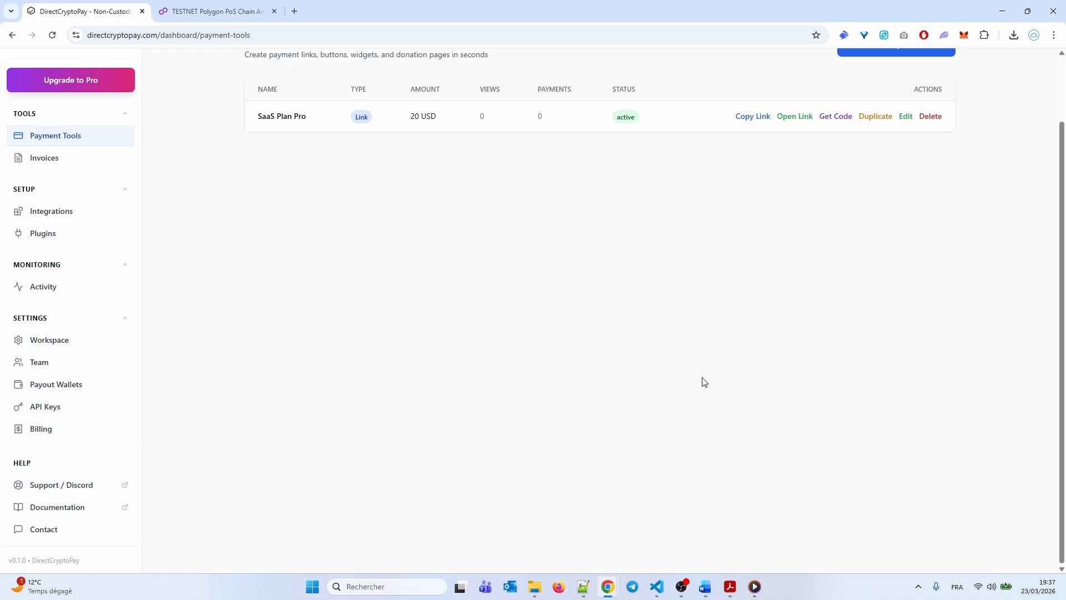
{"action": "scroll", "coordinate": [734, 332], "scroll_direction": "up", "scroll_amount": 2}
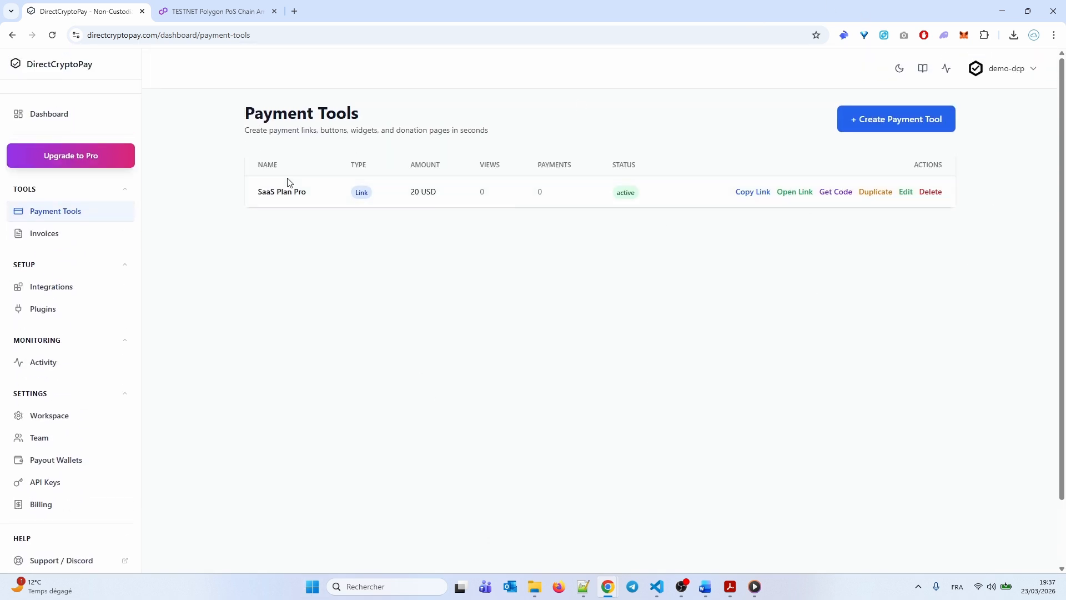
Review its Button and Widget code, then open the $20.00 payment page in a new tab
{"action": "left_click", "coordinate": [830, 195]}
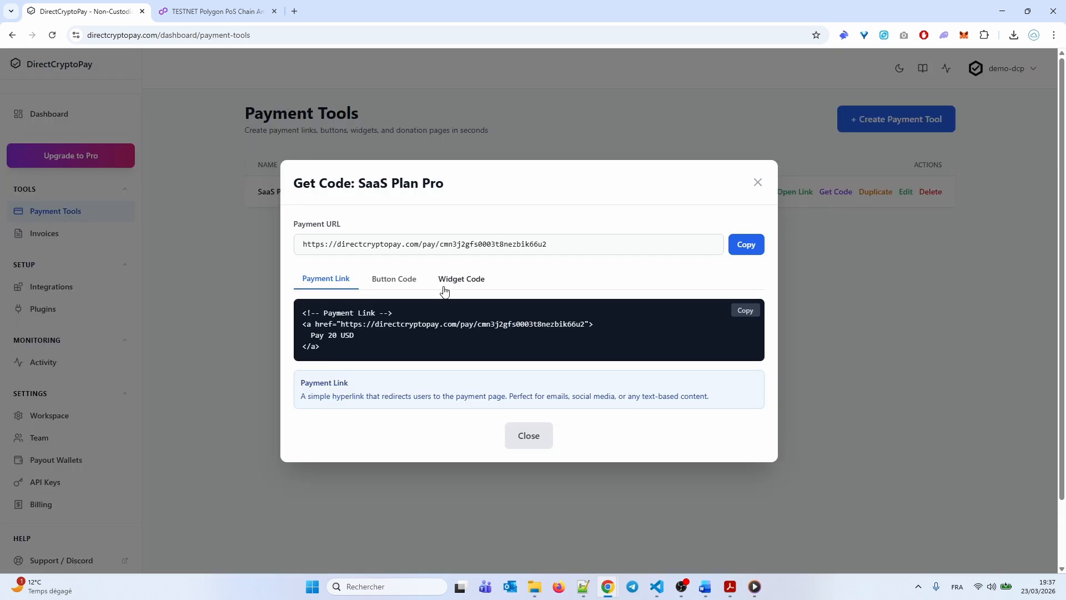
{"action": "left_click", "coordinate": [391, 279]}
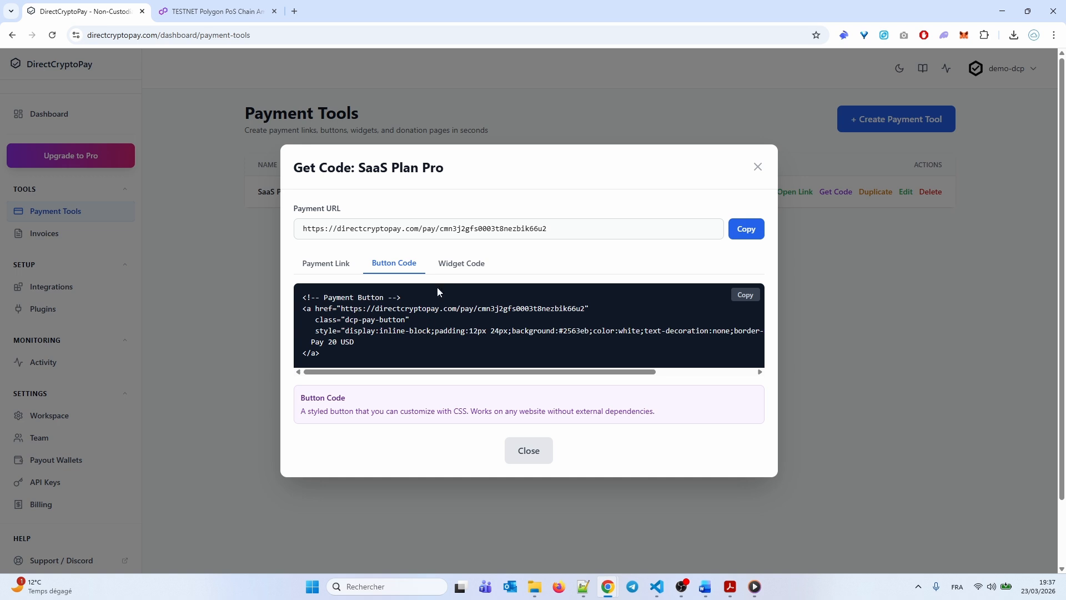
{"action": "left_click", "coordinate": [465, 265]}
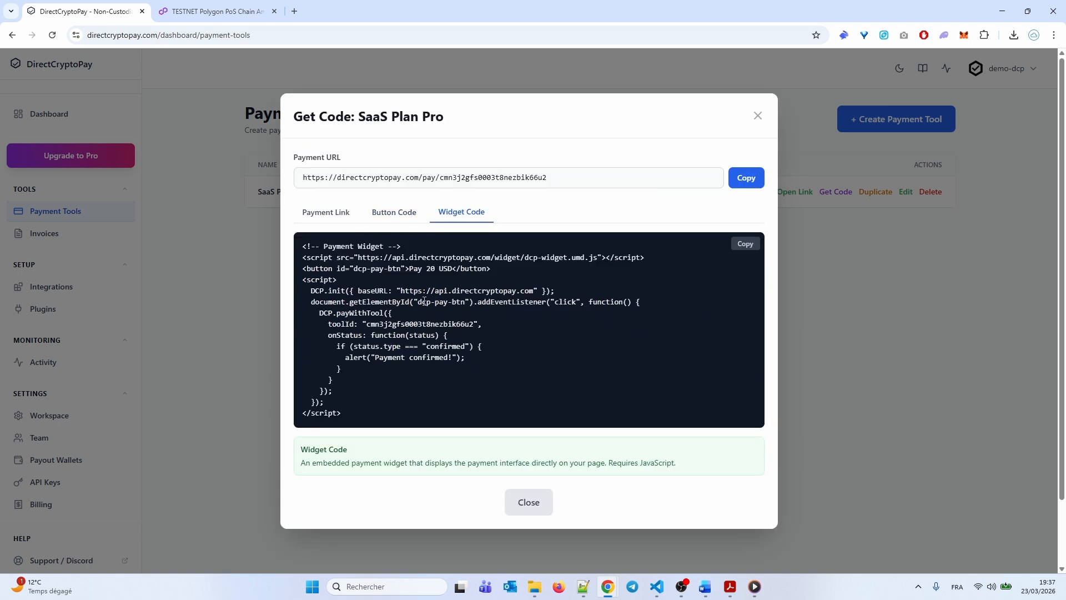
{"action": "left_click", "coordinate": [519, 506]}
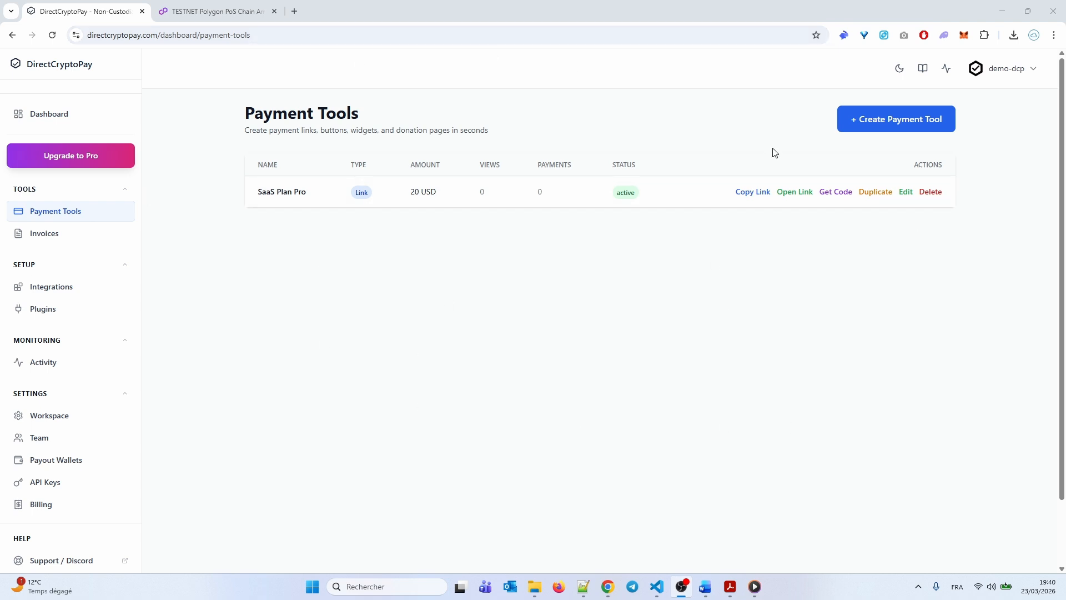
{"action": "left_click", "coordinate": [794, 193]}
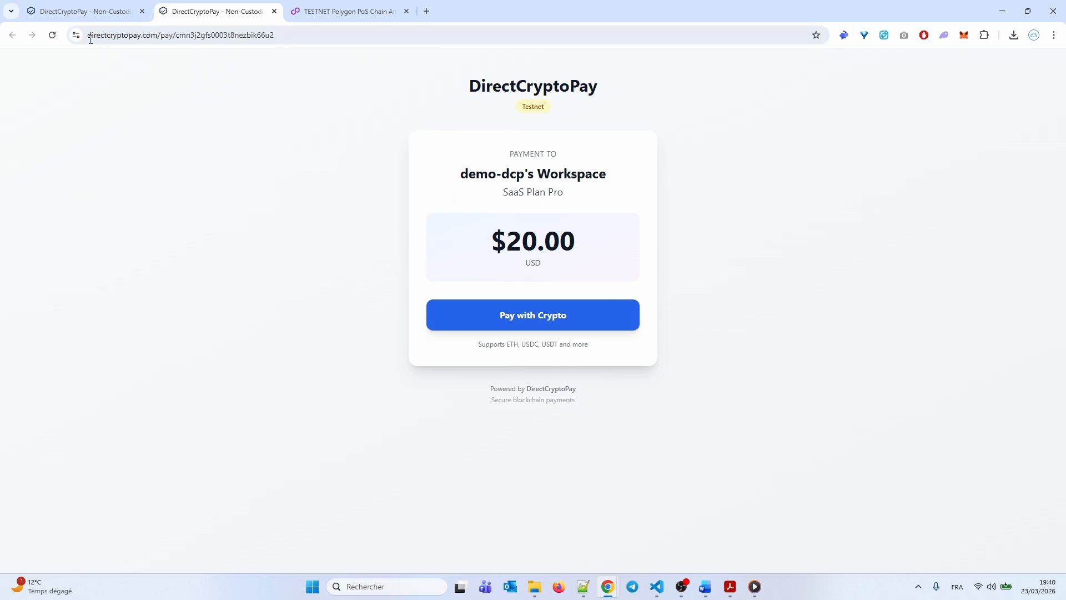
Look up the copied payout wallet address on Polygonscan Amoy, which shows no transactions yet
{"action": "left_click", "coordinate": [80, 16]}
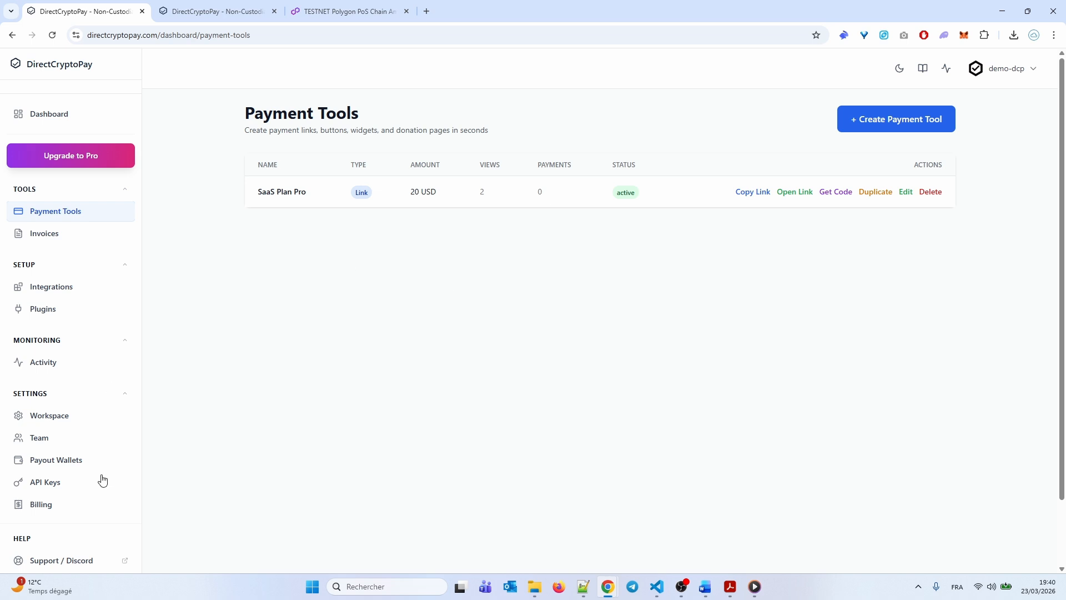
{"action": "left_click", "coordinate": [56, 460]}
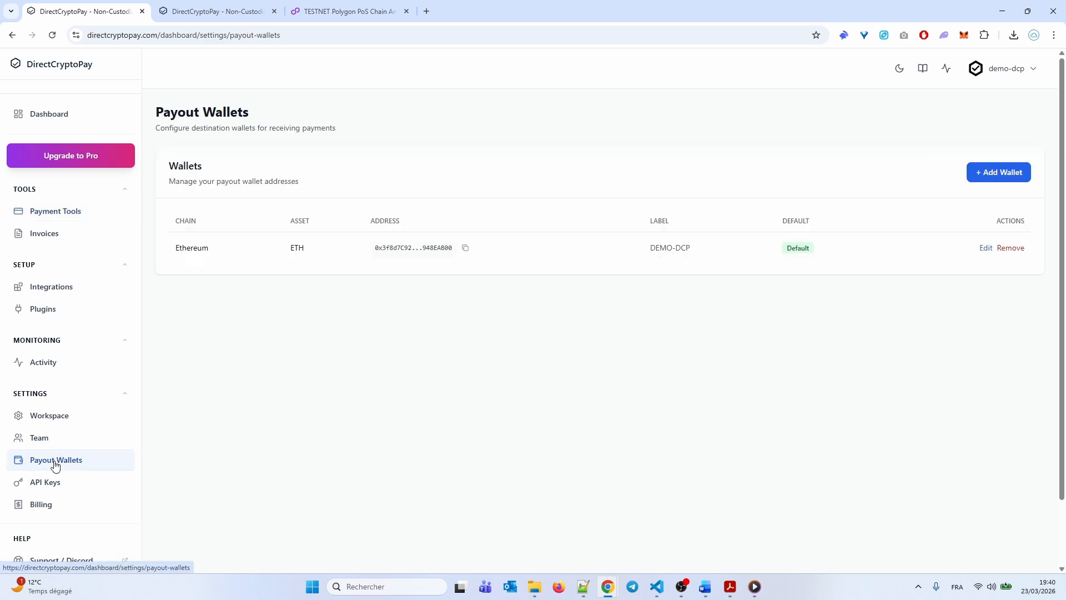
{"action": "left_click", "coordinate": [466, 249]}
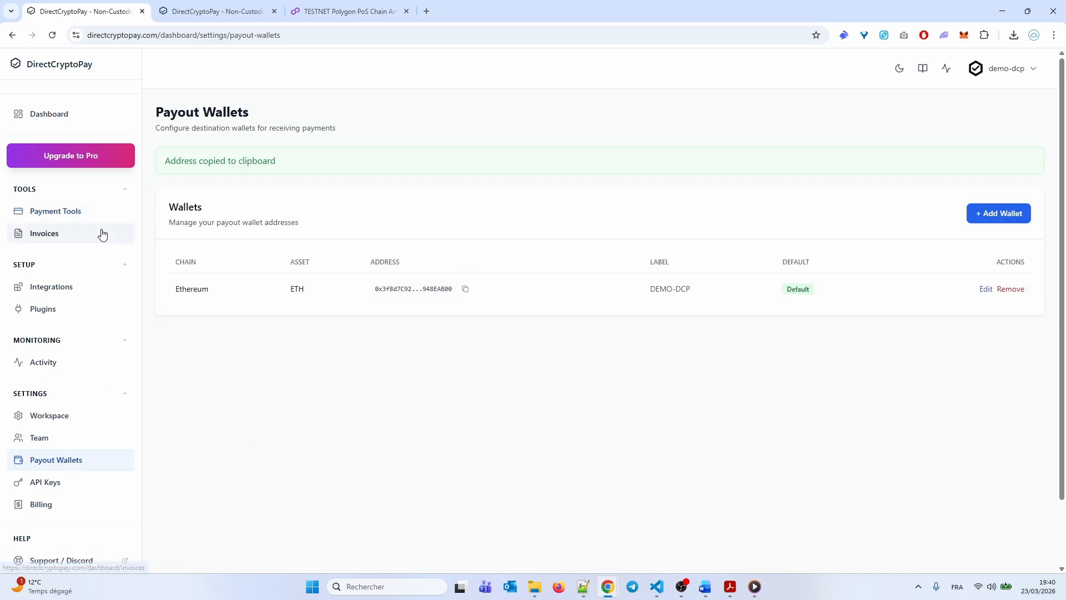
{"action": "left_click", "coordinate": [343, 11]}
{"action": "left_click", "coordinate": [274, 169]}
{"action": "right_click", "coordinate": [274, 169]}
{"action": "left_click", "coordinate": [294, 306]}
{"action": "key", "text": "Return"}
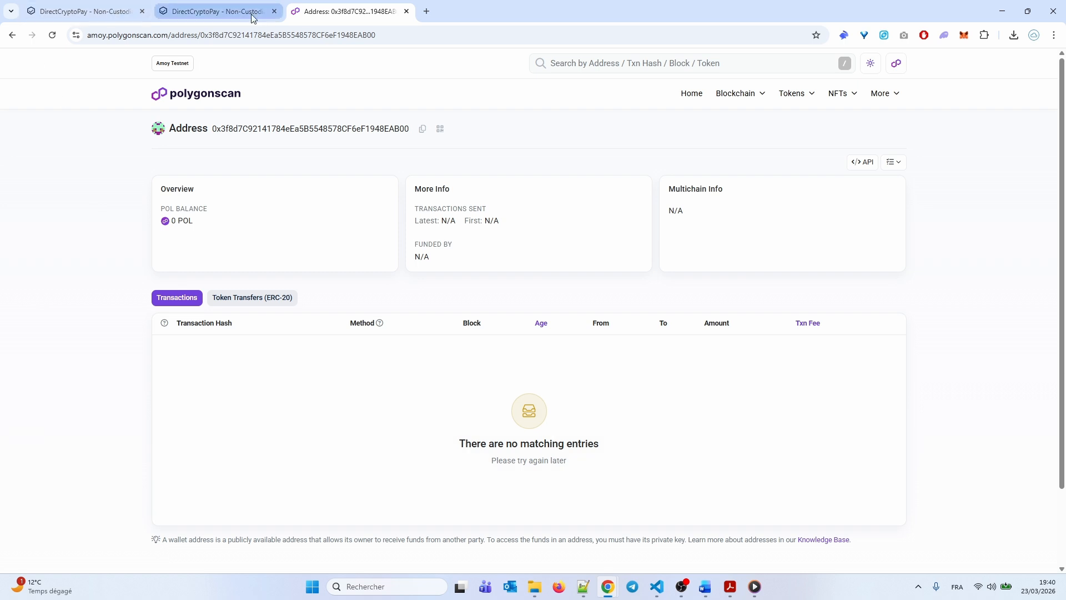
{"action": "left_click", "coordinate": [199, 12]}
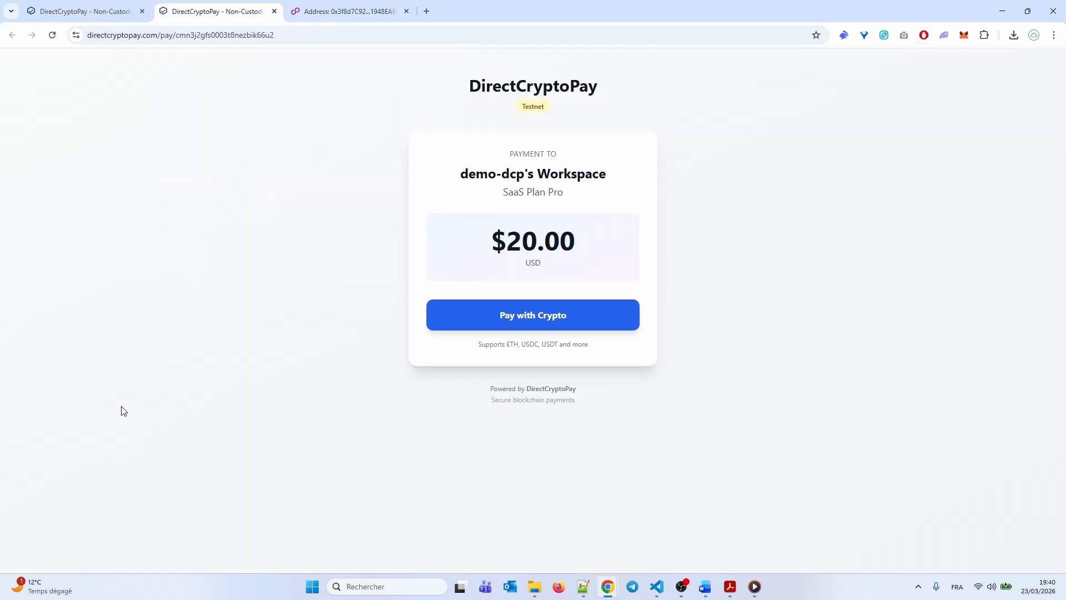
Connect Rabby Wallet and submit the $20.00 payment in USDC
{"action": "left_click", "coordinate": [511, 325]}
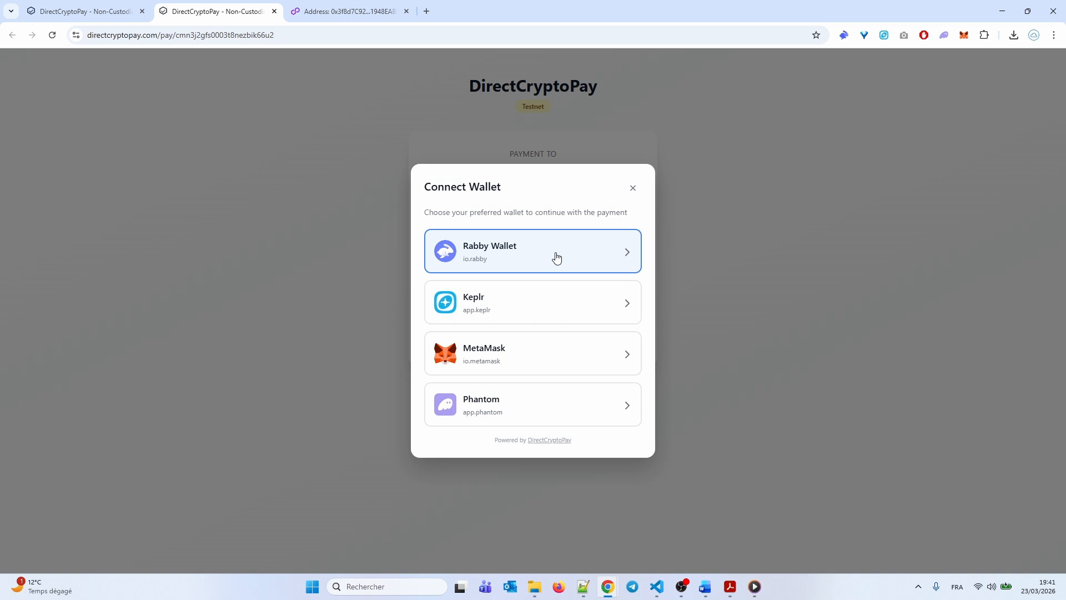
{"action": "left_click", "coordinate": [557, 257]}
{"action": "left_click", "coordinate": [469, 255]}
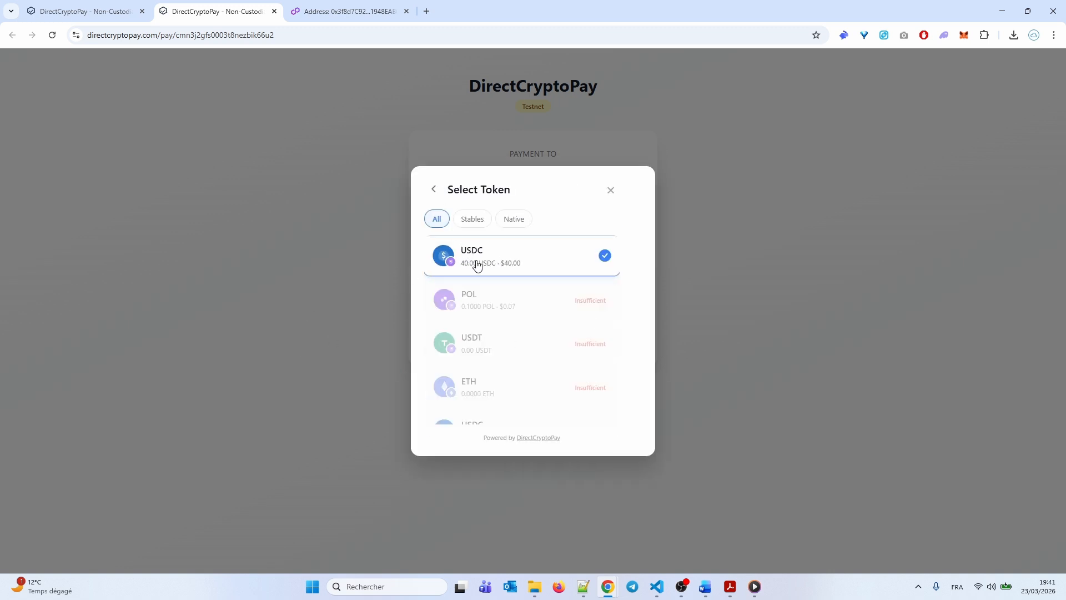
{"action": "left_click", "coordinate": [472, 270]}
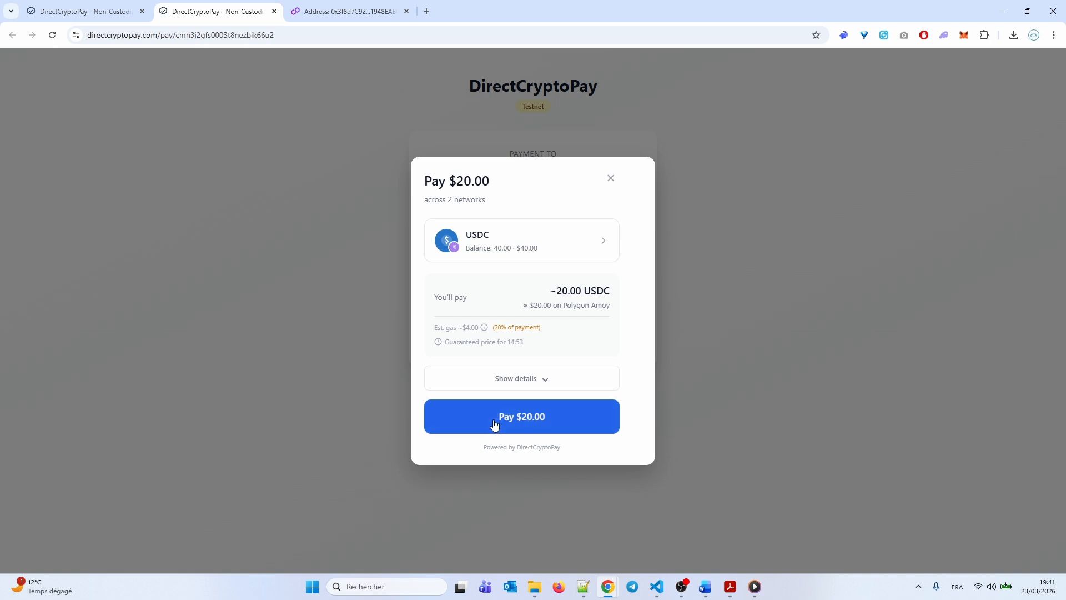
{"action": "left_click", "coordinate": [495, 424]}
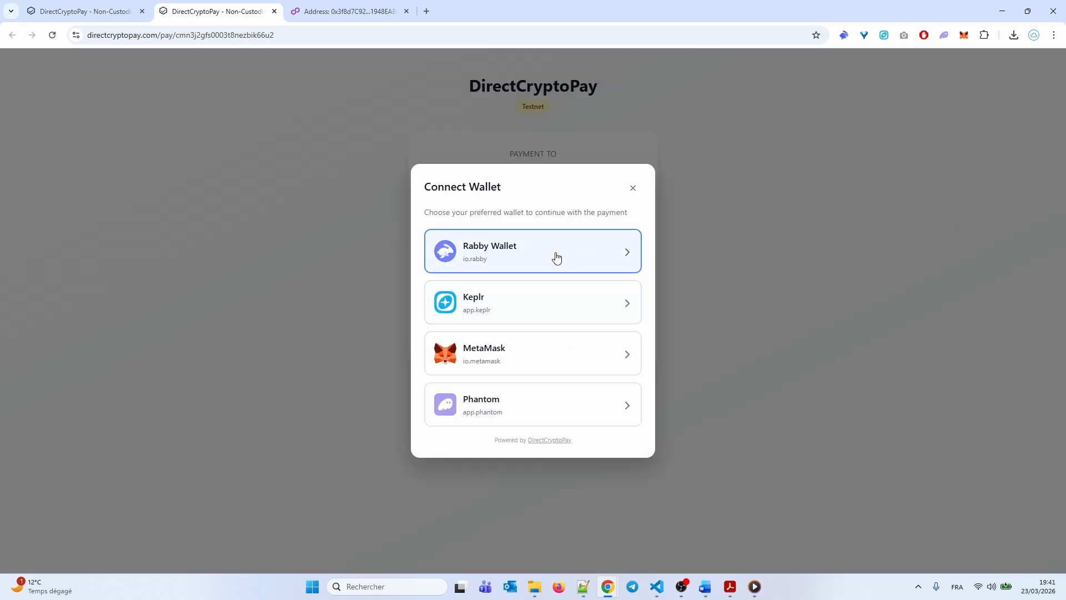
Reconnect Rabby, pick USDC again, and sign and confirm the $20.00 payment in the wallet
{"action": "left_click", "coordinate": [557, 257]}
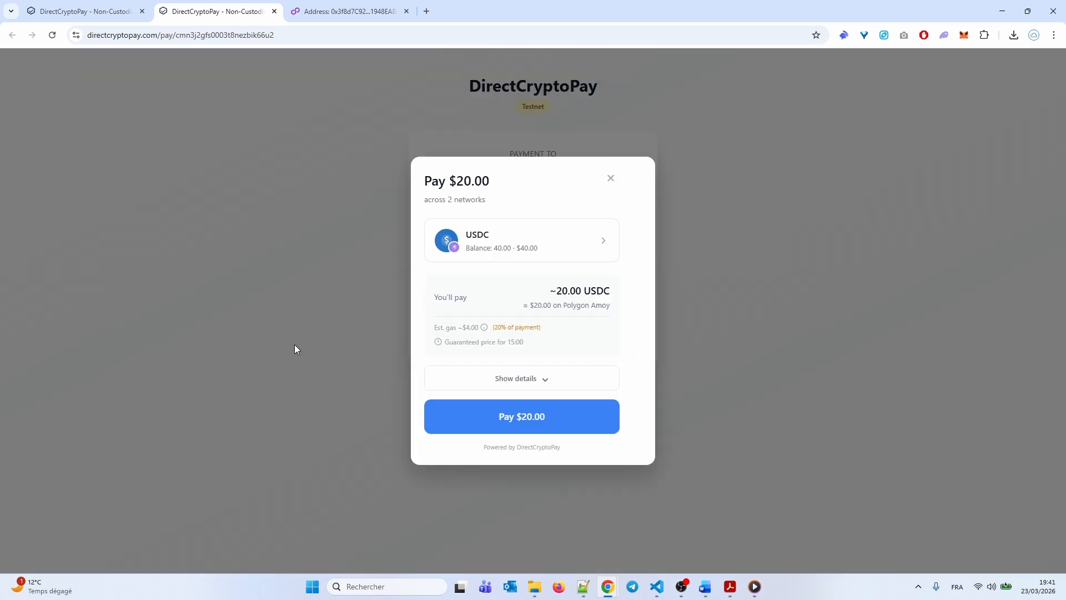
{"action": "left_click", "coordinate": [469, 252]}
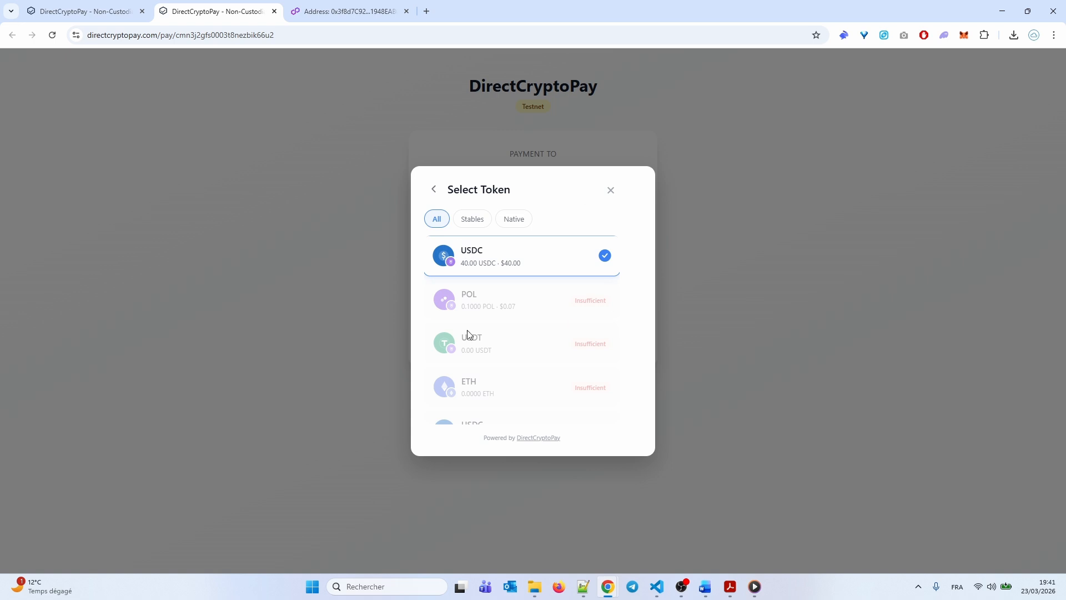
{"action": "left_click", "coordinate": [464, 268]}
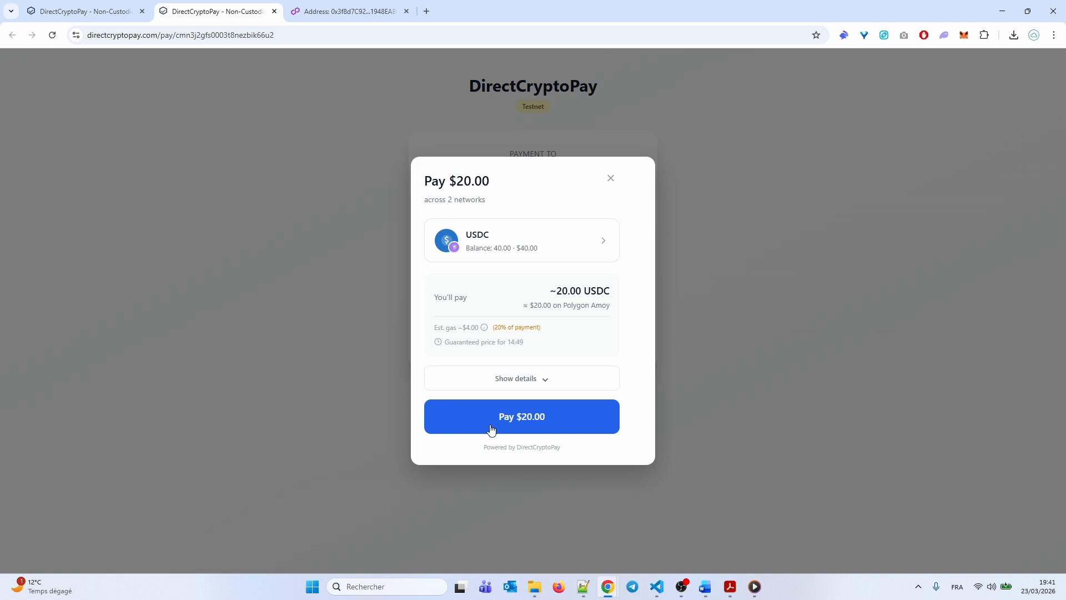
{"action": "left_click", "coordinate": [487, 430]}
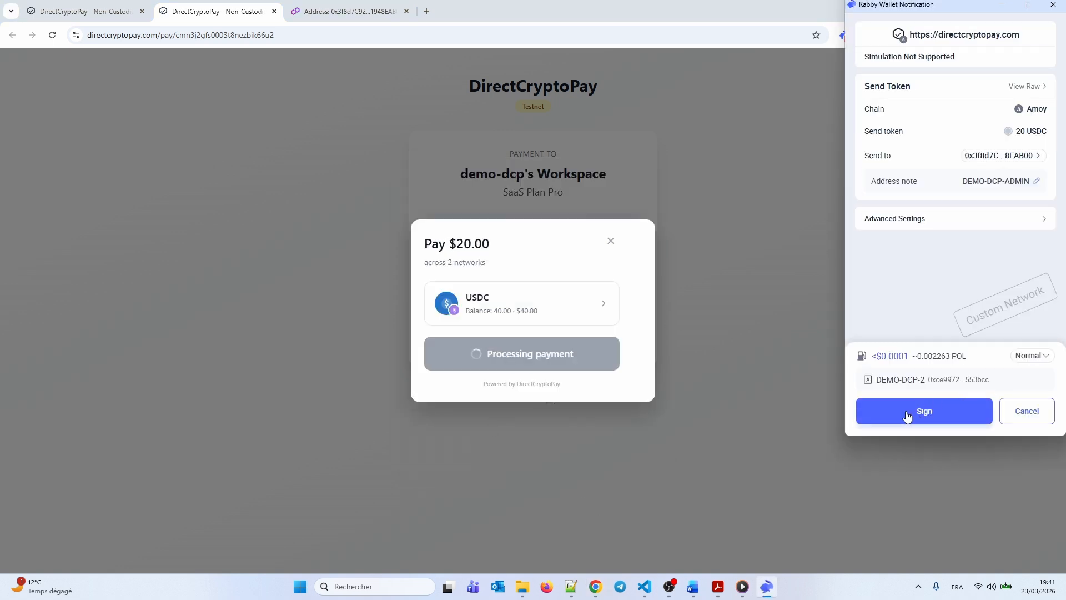
{"action": "left_click", "coordinate": [905, 415]}
{"action": "left_click", "coordinate": [882, 417]}
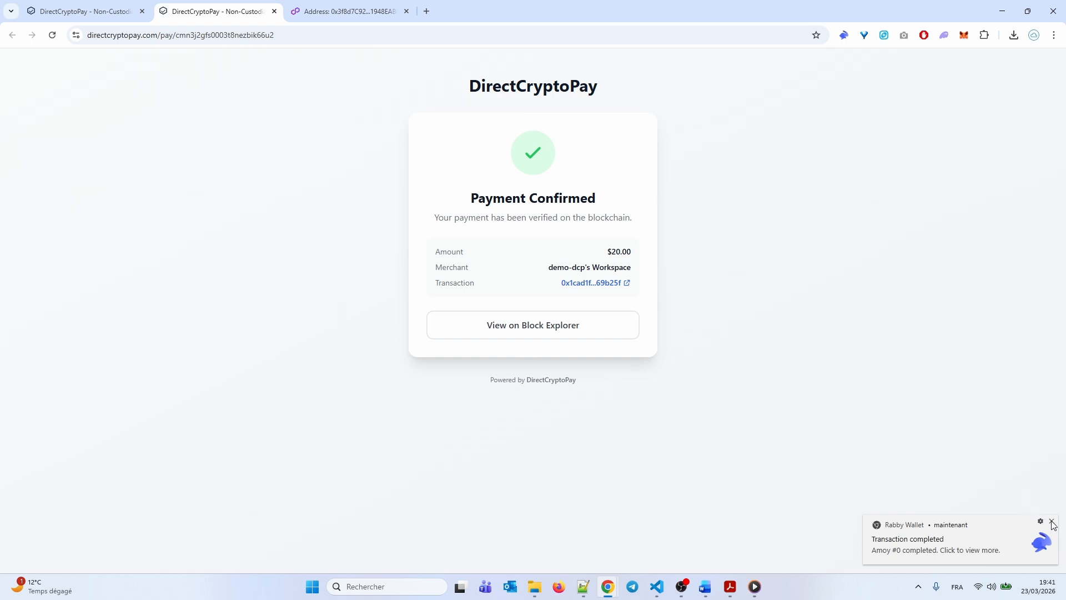
Check on Polygonscan that the transfer succeeded and the payout address now holds 20 USDC
{"action": "left_click", "coordinate": [1052, 522]}
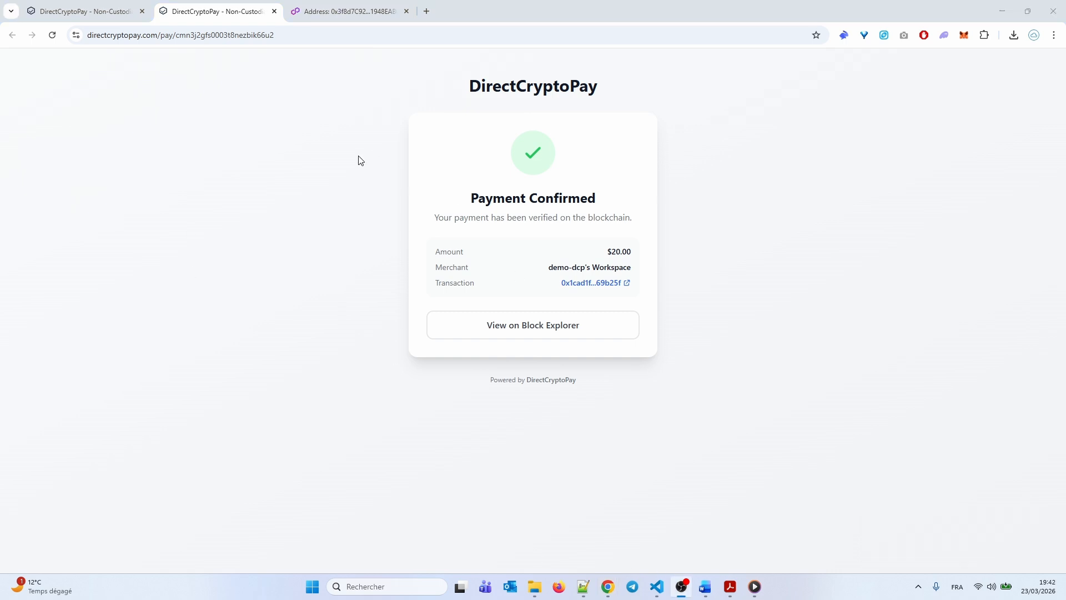
{"action": "left_click", "coordinate": [625, 285]}
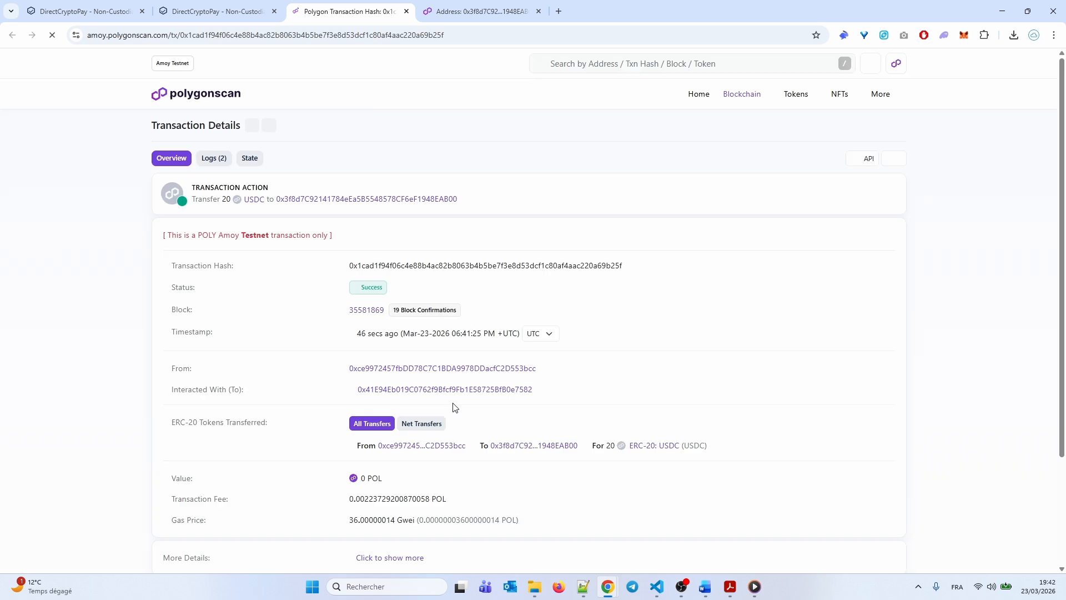
{"action": "left_click", "coordinate": [425, 6]}
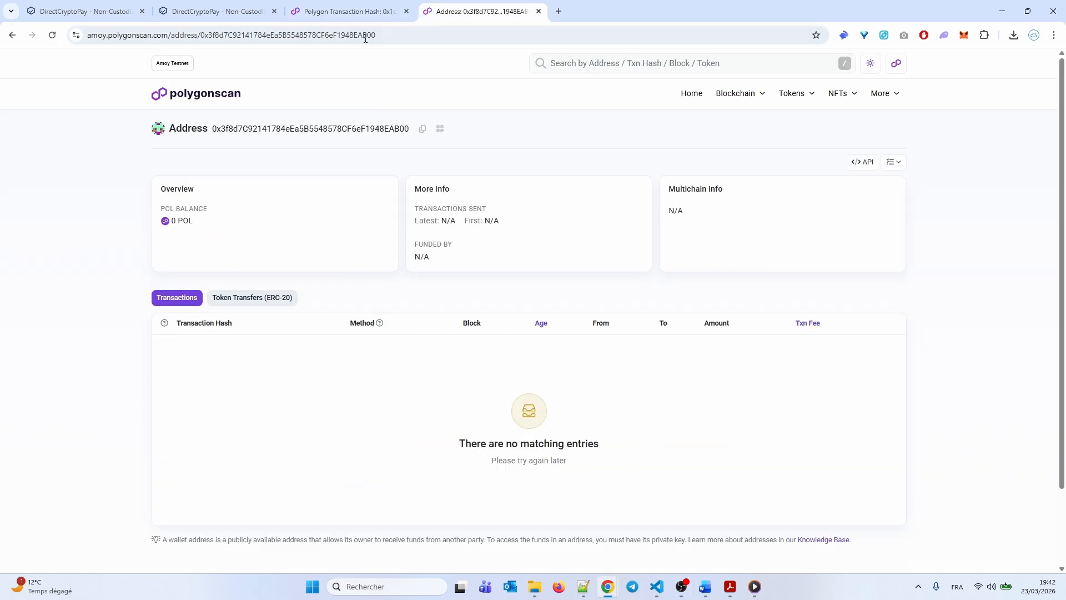
{"action": "left_click", "coordinate": [407, 35]}
{"action": "key", "text": "Return"}
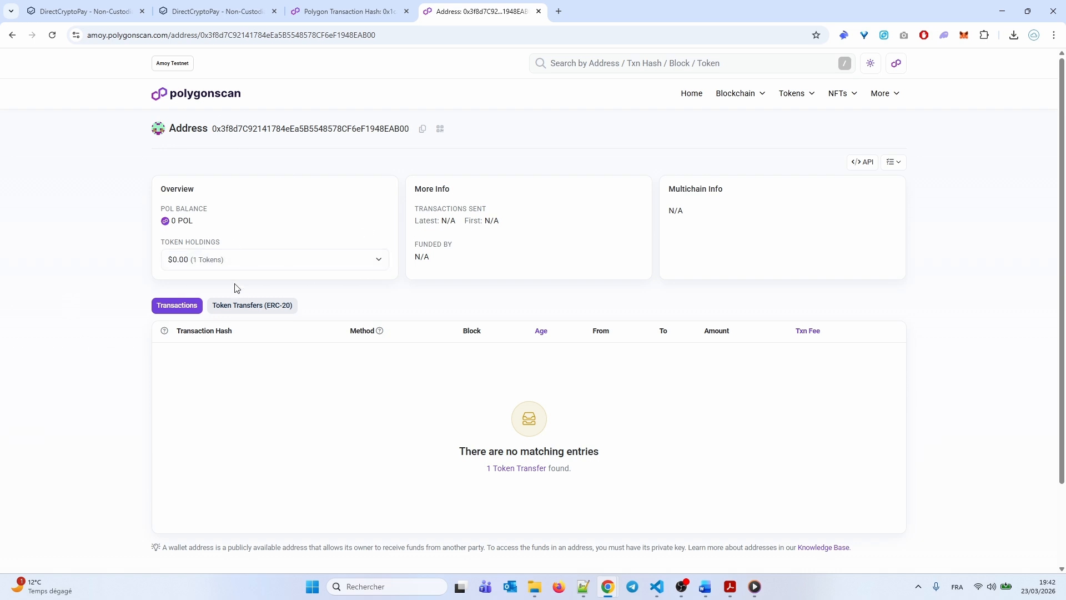
{"action": "left_click", "coordinate": [216, 265]}
{"action": "left_click", "coordinate": [199, 336]}
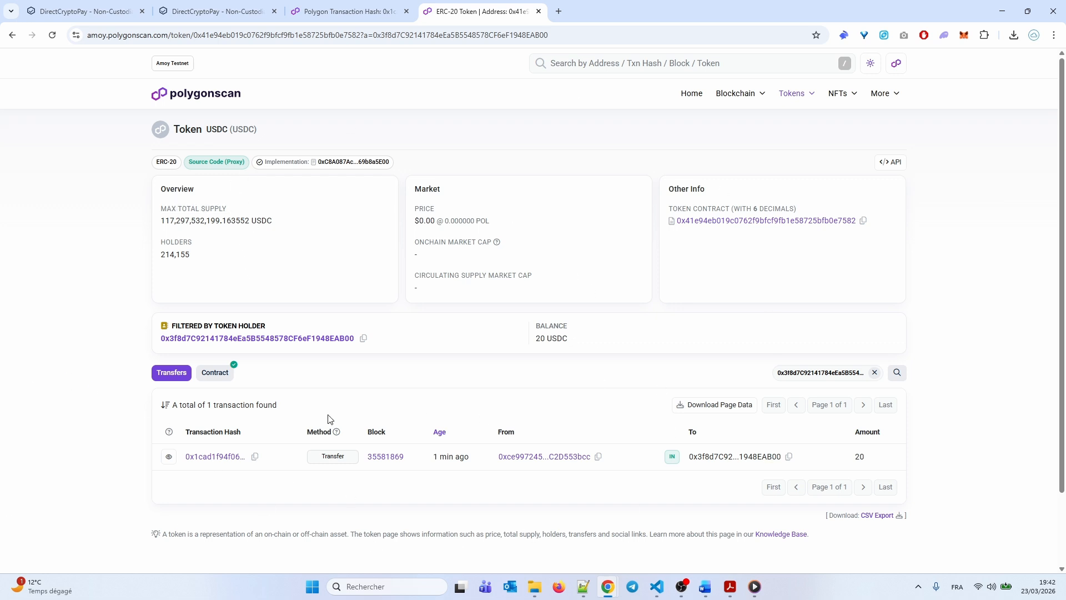
{"action": "left_click_drag", "start_coordinate": [524, 343], "coordinate": [592, 339]}
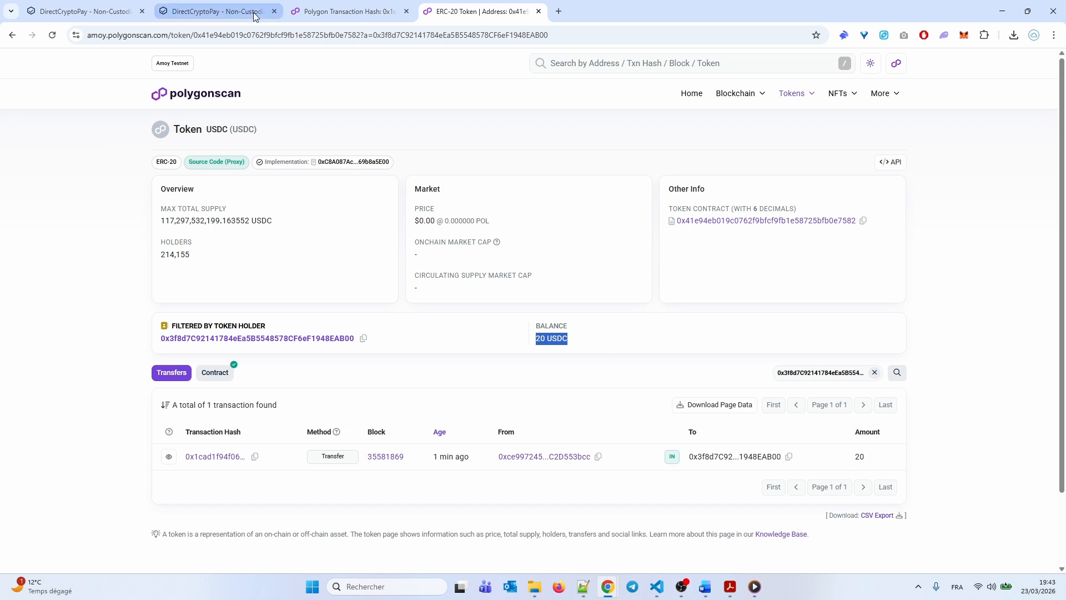
{"action": "left_click", "coordinate": [75, 12]}
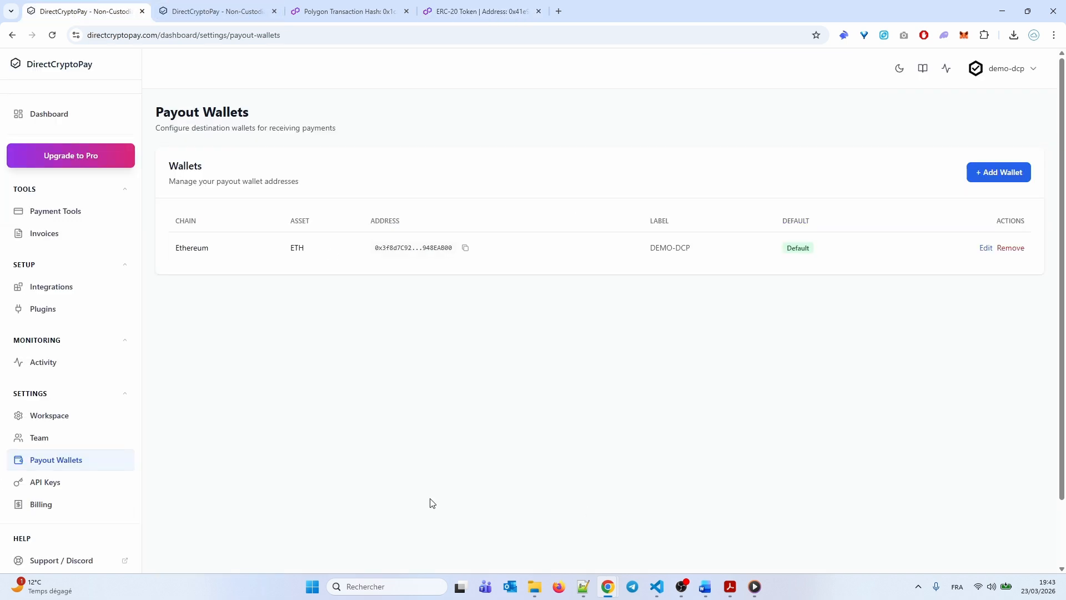
Switch the Activity page to Test mode to list the paid 20 USDC Amoy payment
{"action": "left_click", "coordinate": [52, 120]}
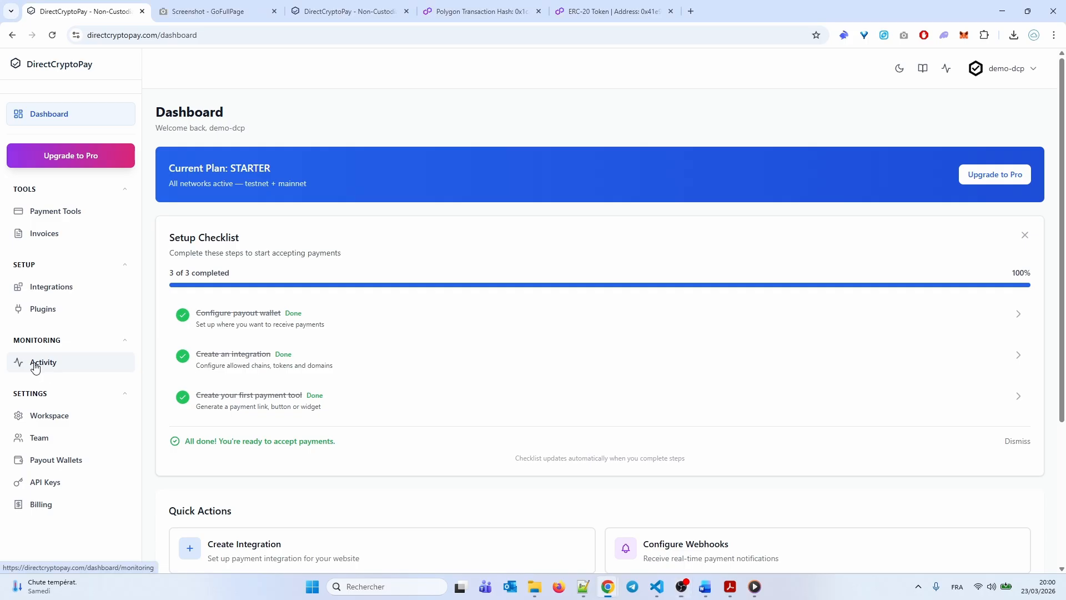
{"action": "left_click", "coordinate": [35, 367]}
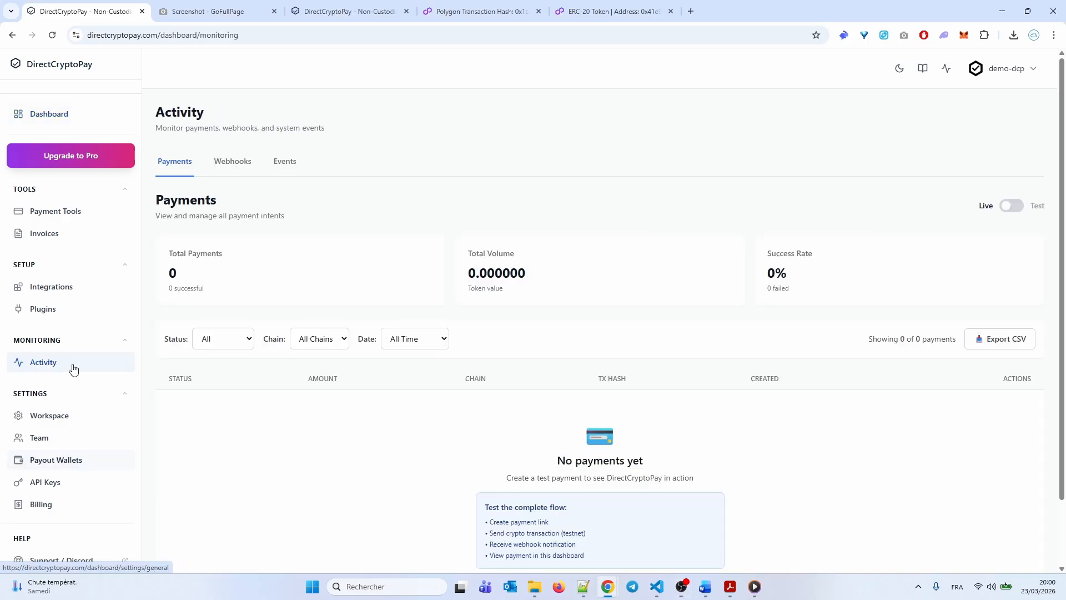
{"action": "left_click", "coordinate": [1012, 206]}
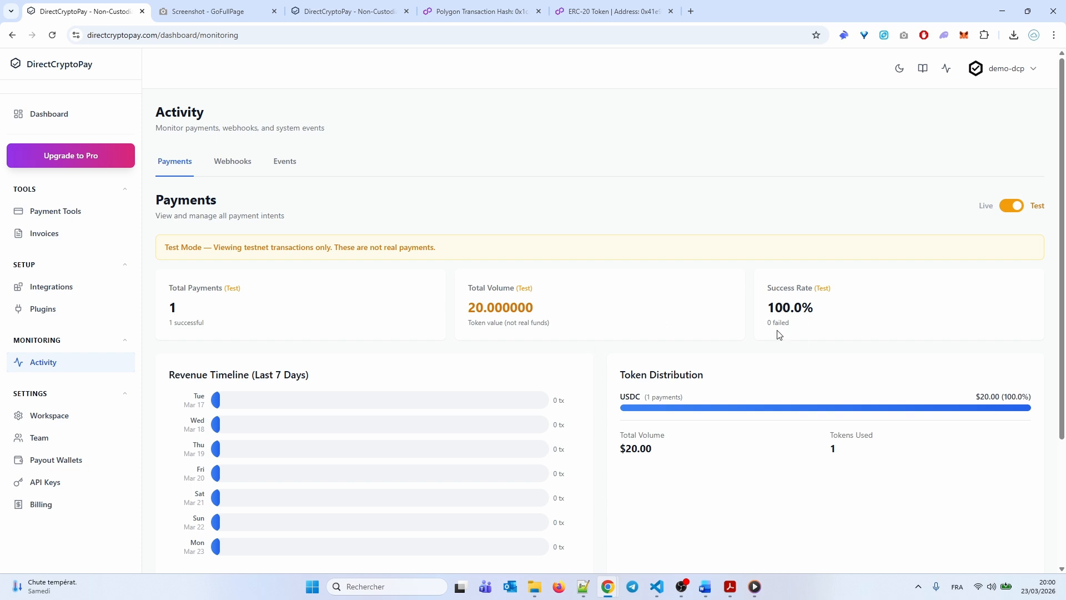
{"action": "scroll", "coordinate": [541, 370], "scroll_direction": "down", "scroll_amount": 3}
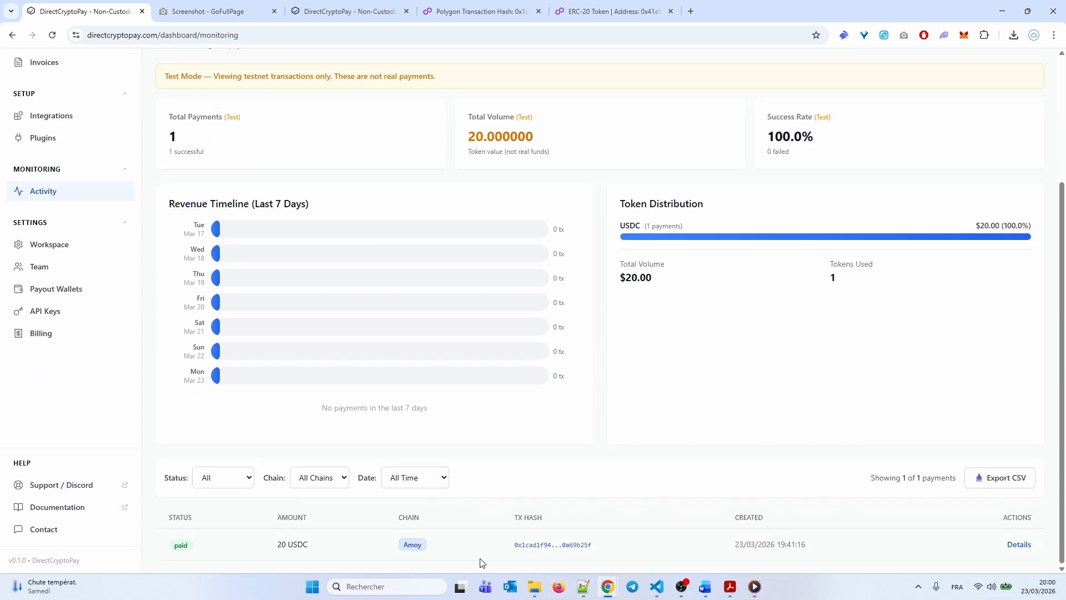
Check the 20 USDC payment's details and its transaction on the block explorer
{"action": "left_click", "coordinate": [1018, 544]}
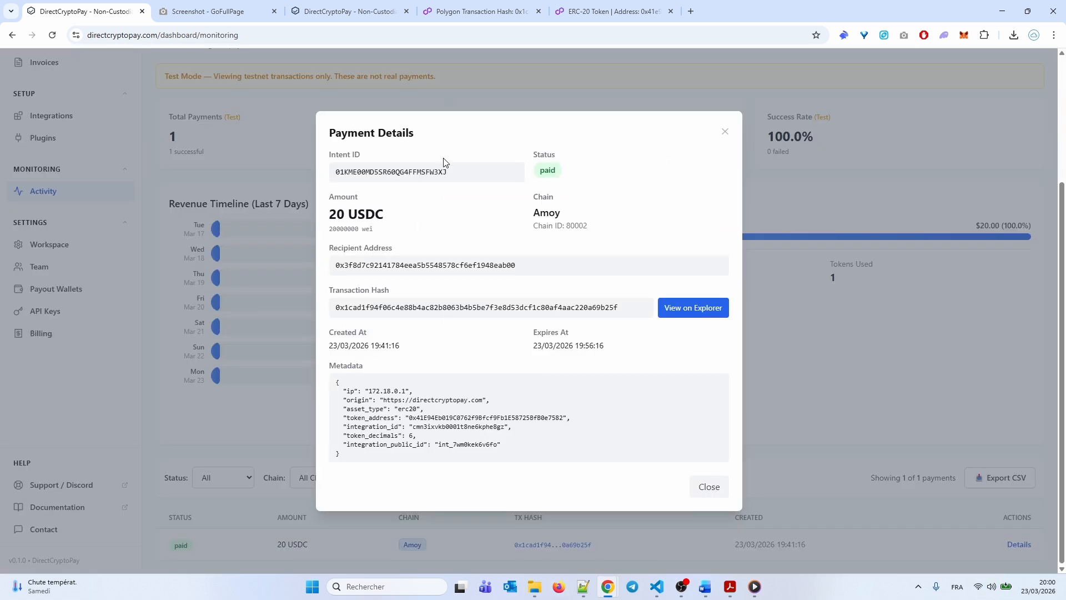
{"action": "key", "text": "Escape"}
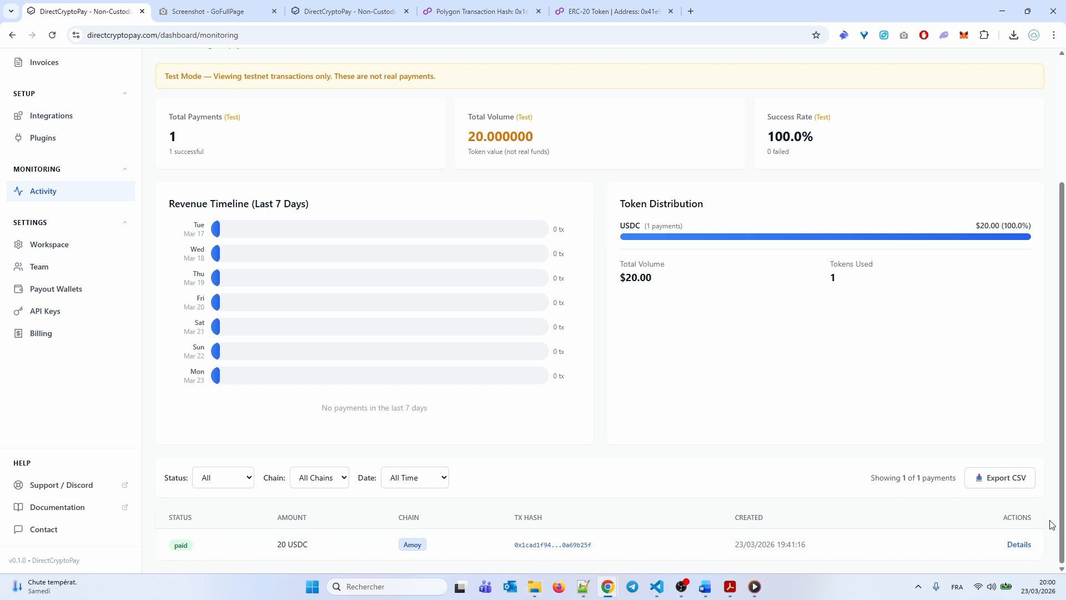
{"action": "left_click", "coordinate": [1018, 544]}
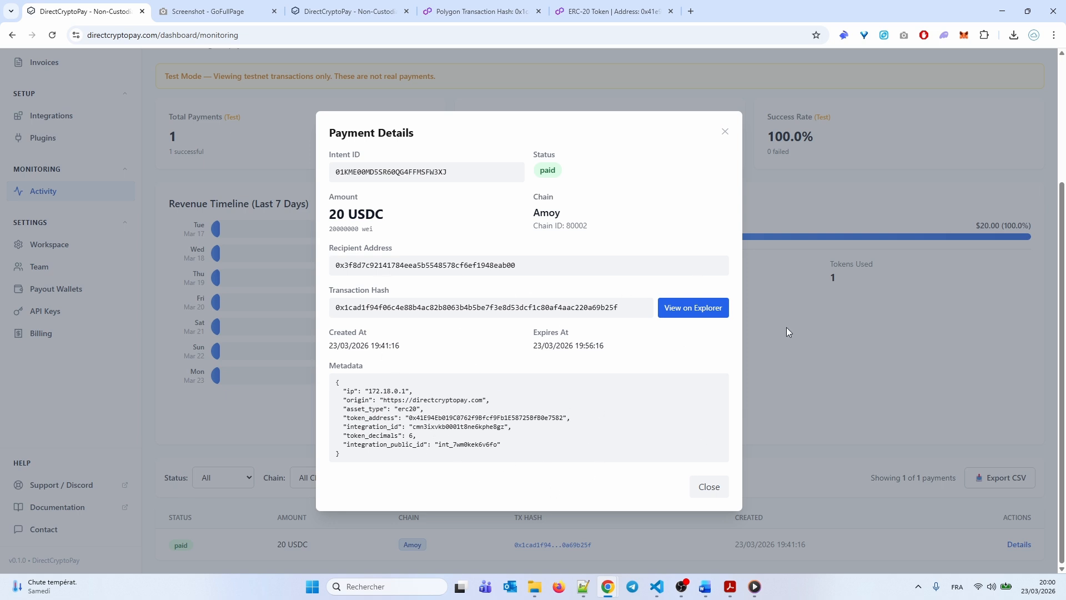
{"action": "left_click", "coordinate": [666, 309]}
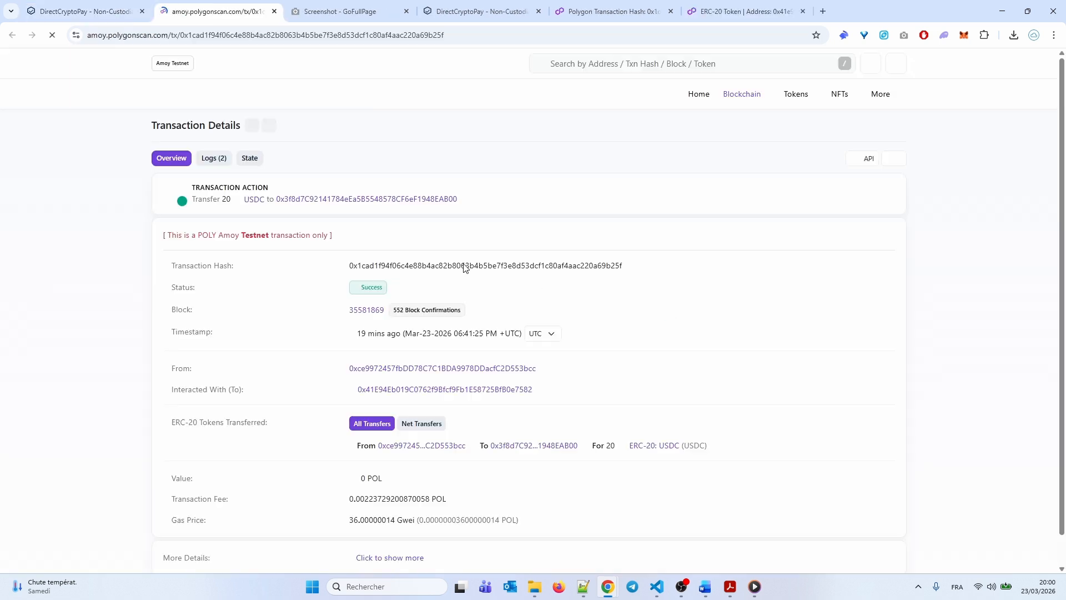
{"action": "left_click", "coordinate": [70, 11]}
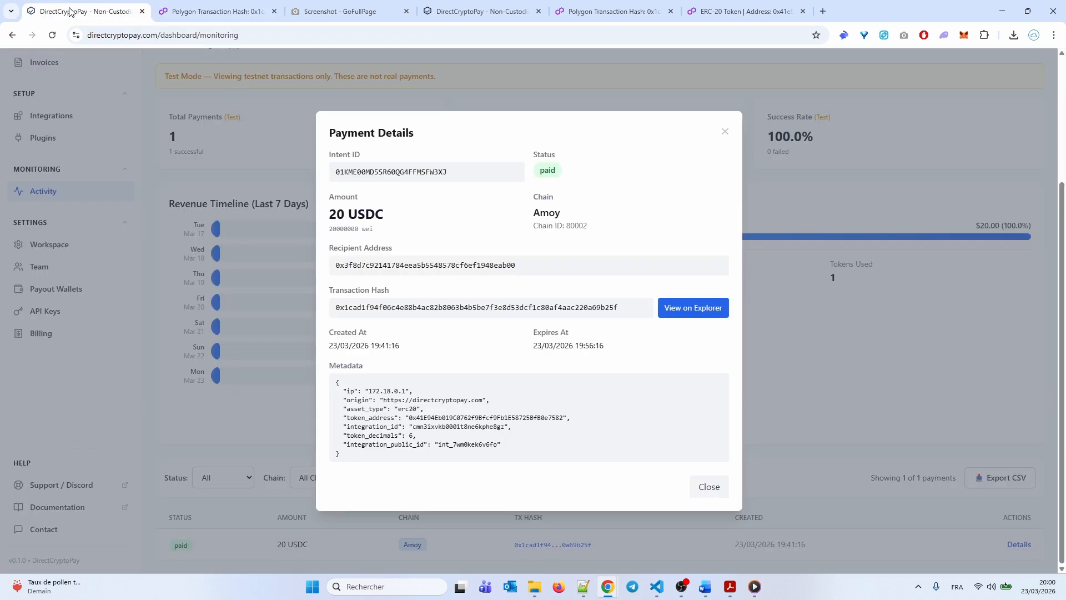
{"action": "left_click", "coordinate": [702, 494]}
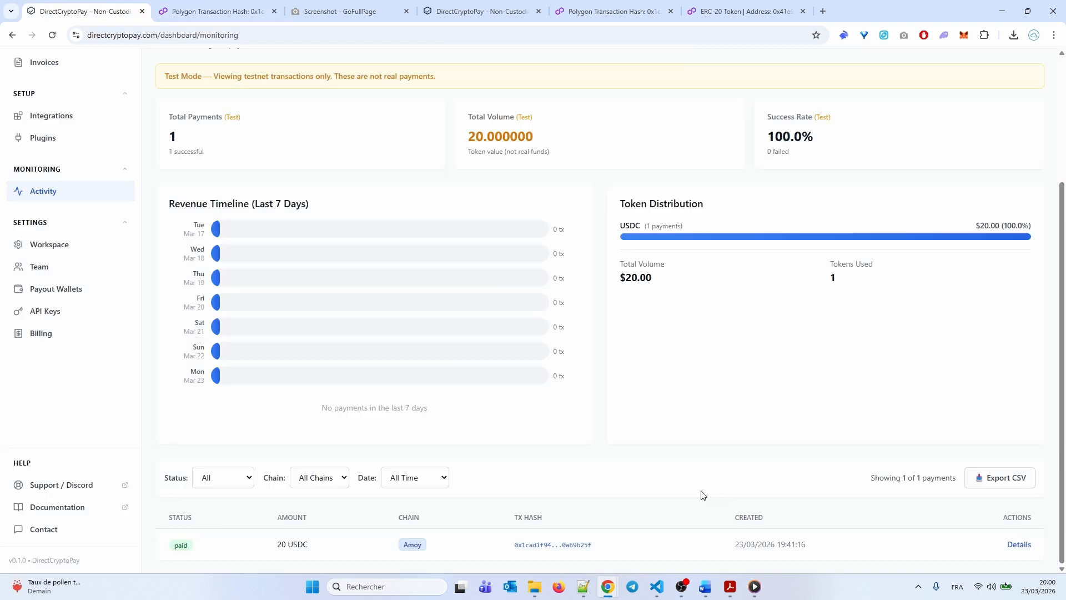
{"action": "scroll", "coordinate": [156, 225], "scroll_direction": "up", "scroll_amount": 3}
Go from the dashboard to the Contact page, then back to the public homepage's demo checkout
{"action": "left_click", "coordinate": [59, 111]}
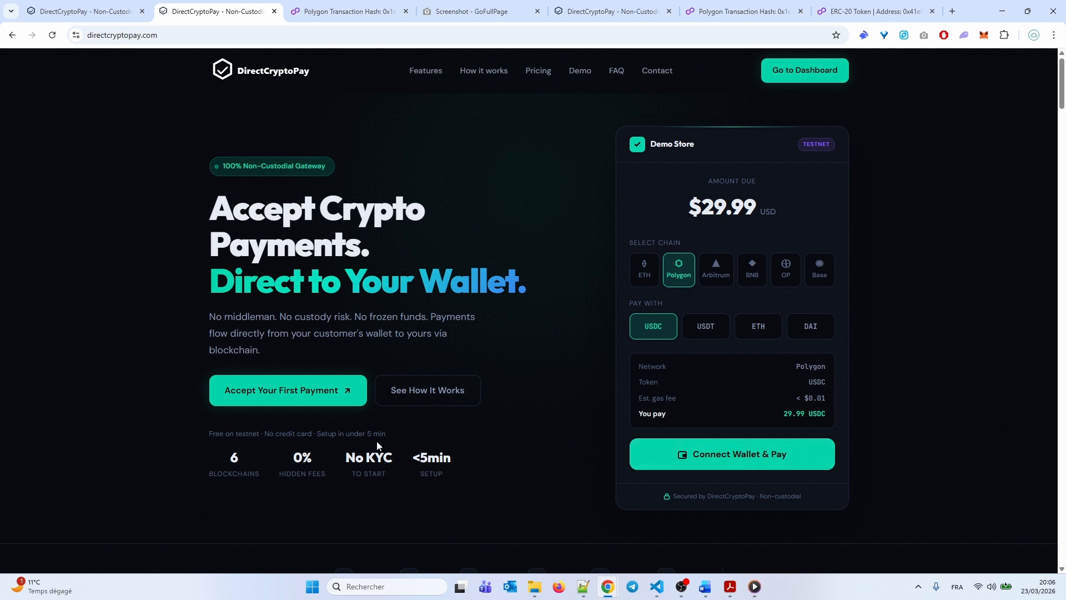
{"action": "left_click", "coordinate": [653, 74]}
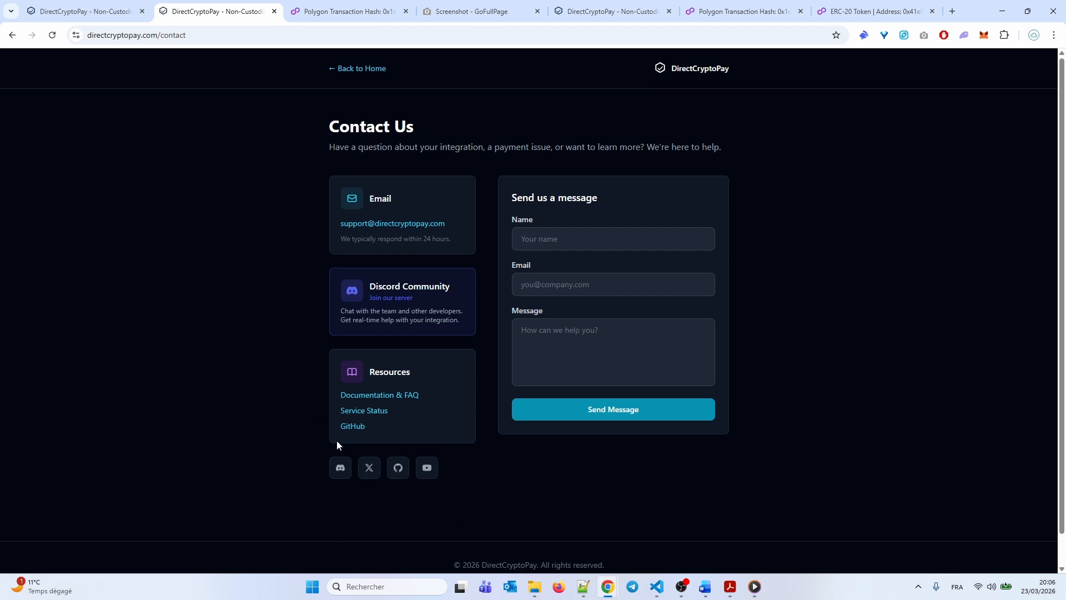
{"action": "left_click", "coordinate": [355, 73]}
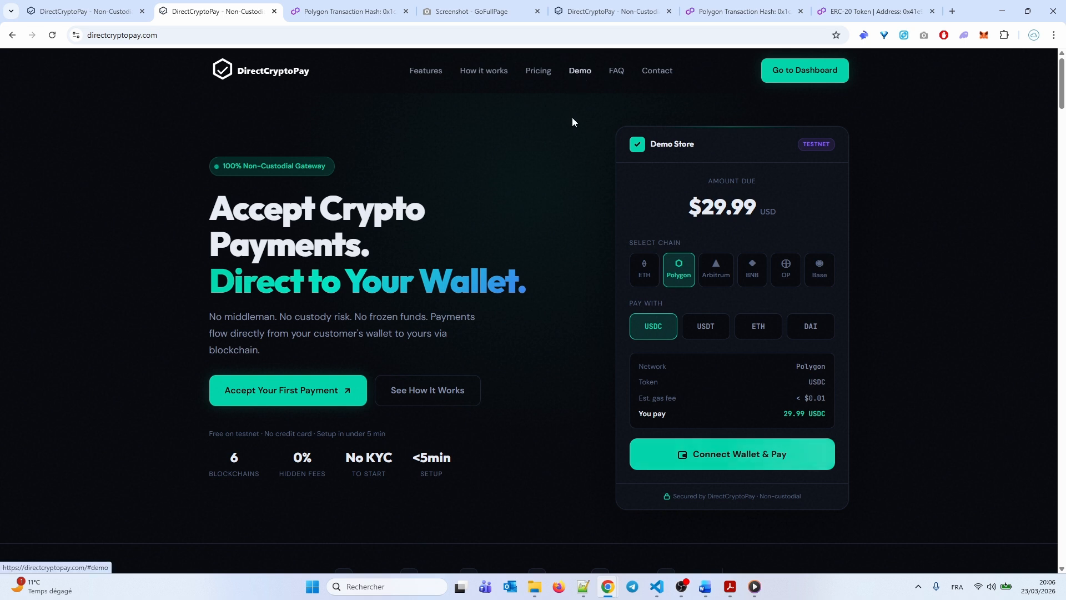
{"action": "scroll", "coordinate": [512, 369], "scroll_direction": "down", "scroll_amount": 1}
{"action": "scroll", "coordinate": [709, 276], "scroll_direction": "up", "scroll_amount": 1}
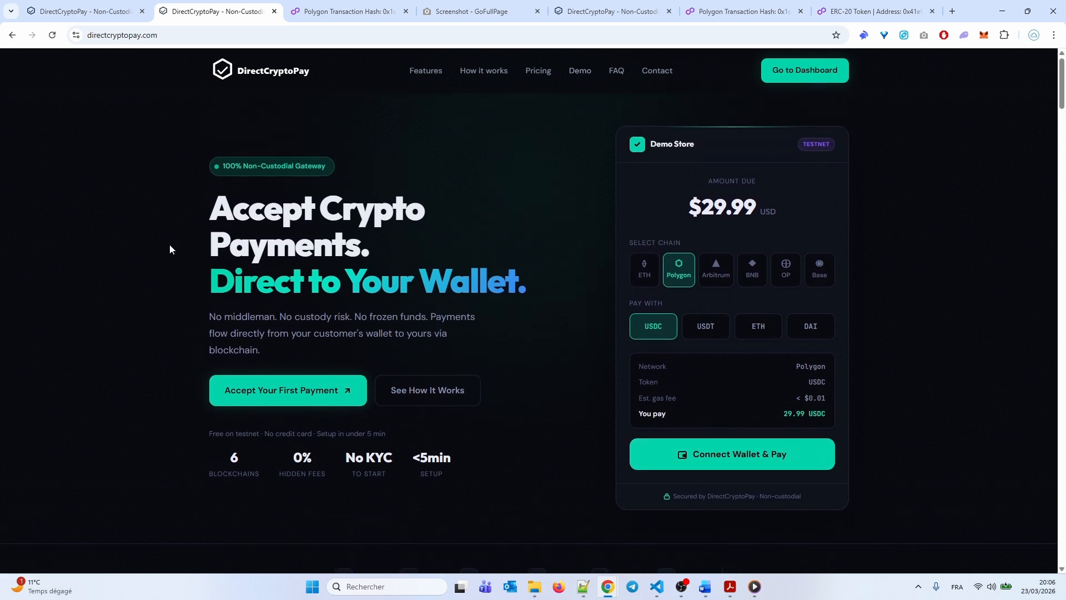